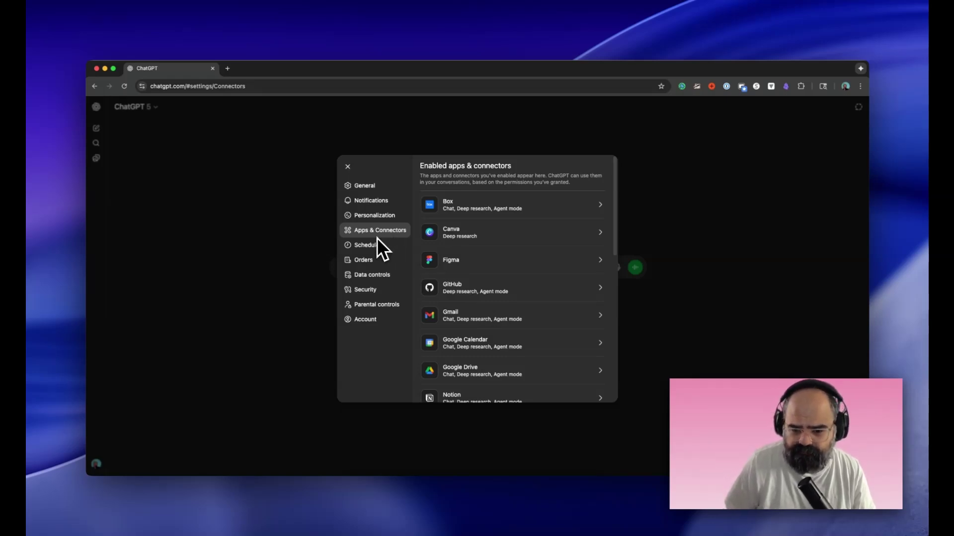
Scroll through the enabled connectors (Gmail, Google Drive, Notion, Spotify) and the Browse apps list.
{"action": "scroll", "coordinate": [507, 253], "scroll_direction": "down", "scroll_amount": 5}
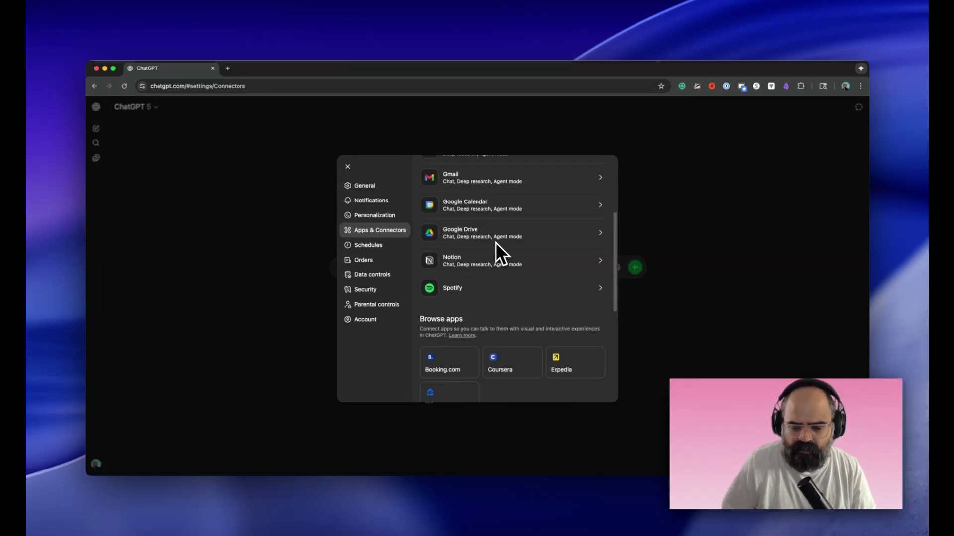
{"action": "scroll", "coordinate": [496, 242], "scroll_direction": "down", "scroll_amount": 2}
{"action": "scroll", "coordinate": [496, 242], "scroll_direction": "down", "scroll_amount": 3}
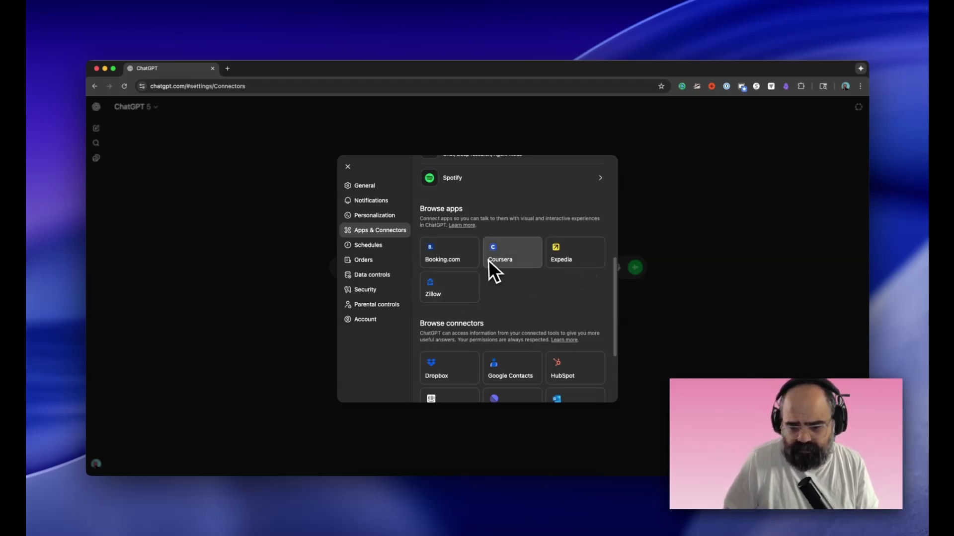
{"action": "scroll", "coordinate": [470, 273], "scroll_direction": "up", "scroll_amount": 5}
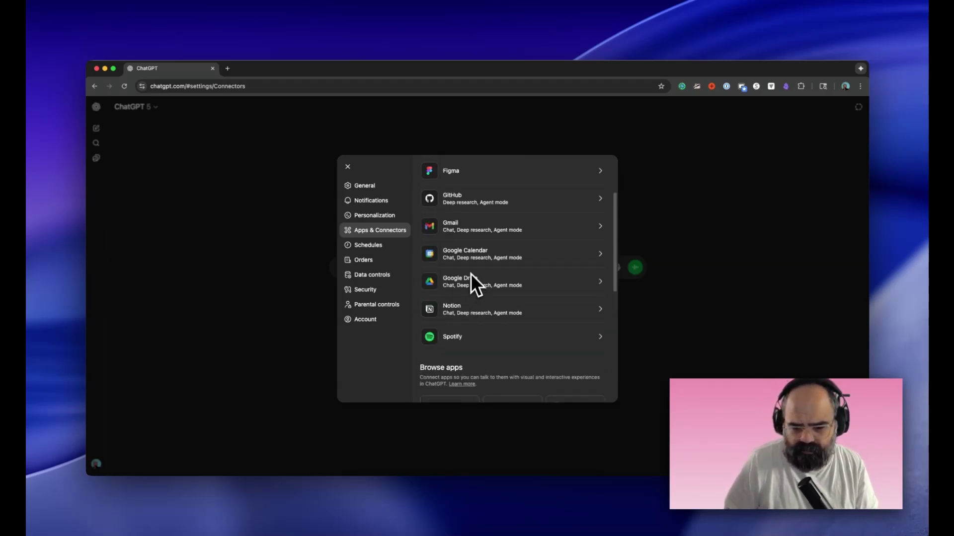
{"action": "scroll", "coordinate": [470, 270], "scroll_direction": "down", "scroll_amount": 5}
{"action": "scroll", "coordinate": [471, 268], "scroll_direction": "up", "scroll_amount": 5}
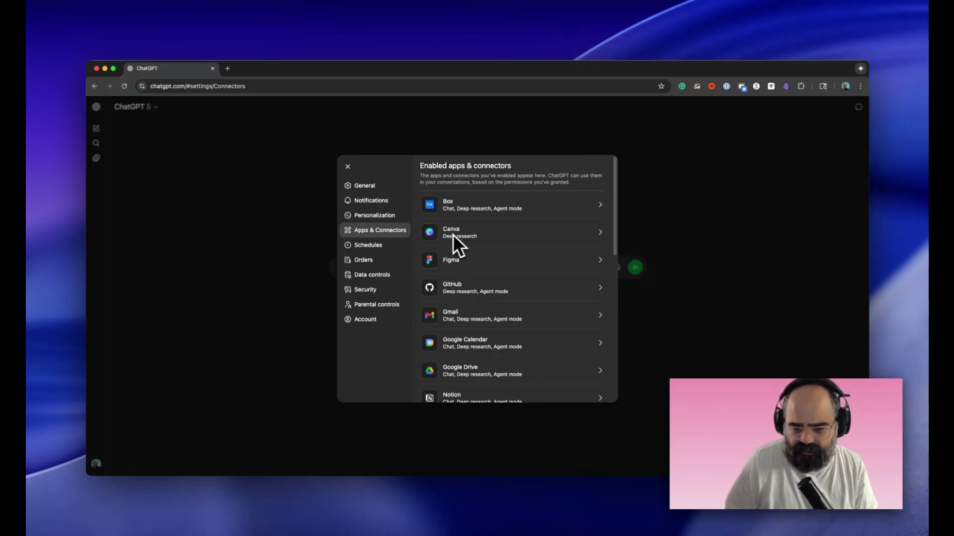
{"action": "scroll", "coordinate": [475, 263], "scroll_direction": "down", "scroll_amount": 3}
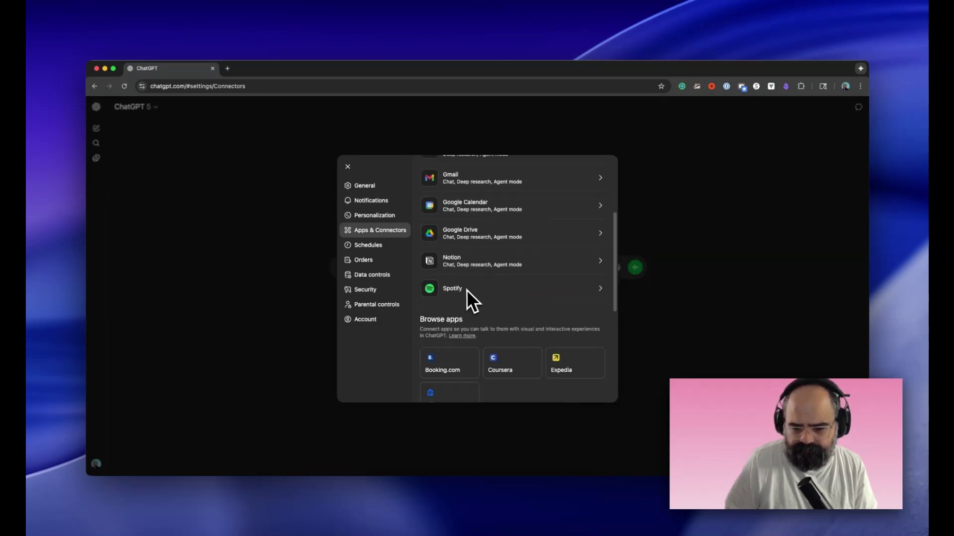
Close settings, then open the file attachment picker and cancel it without attaching anything.
{"action": "left_click", "coordinate": [742, 177]}
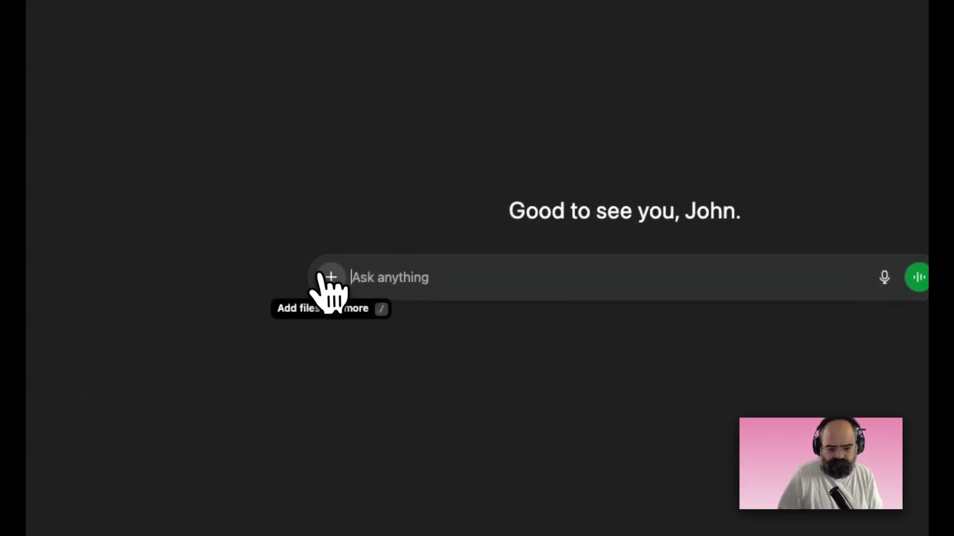
{"action": "left_click", "coordinate": [330, 277]}
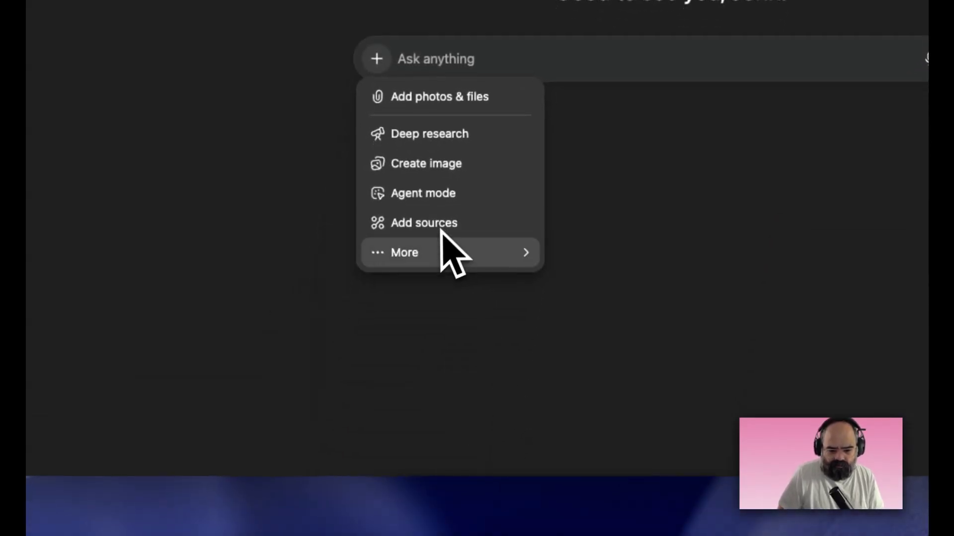
{"action": "mouse_move", "coordinate": [437, 241]}
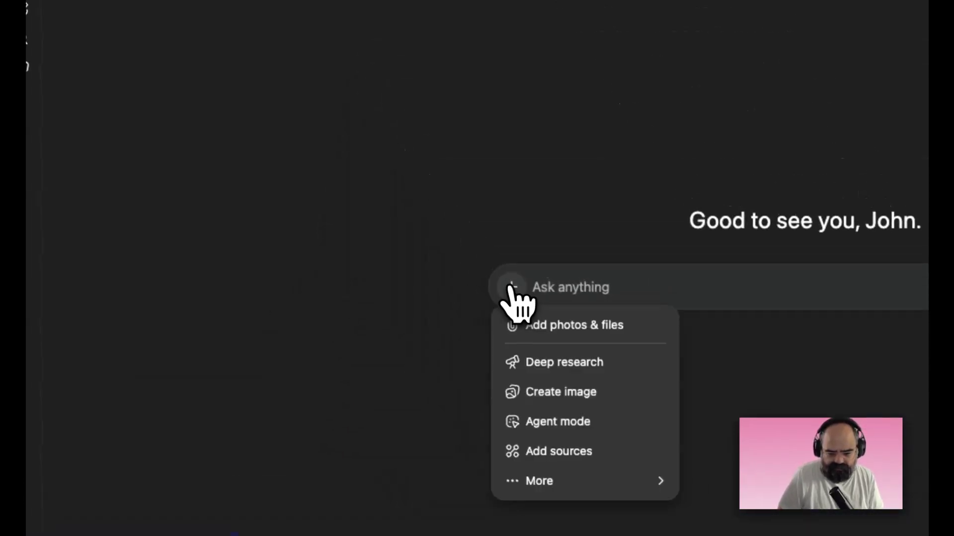
{"action": "left_click", "coordinate": [380, 97]}
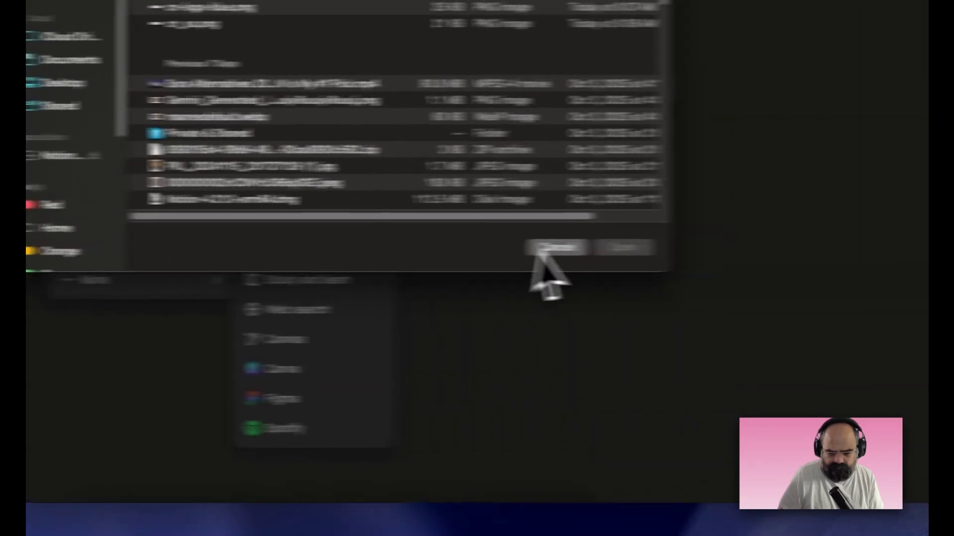
{"action": "left_click", "coordinate": [953, 350]}
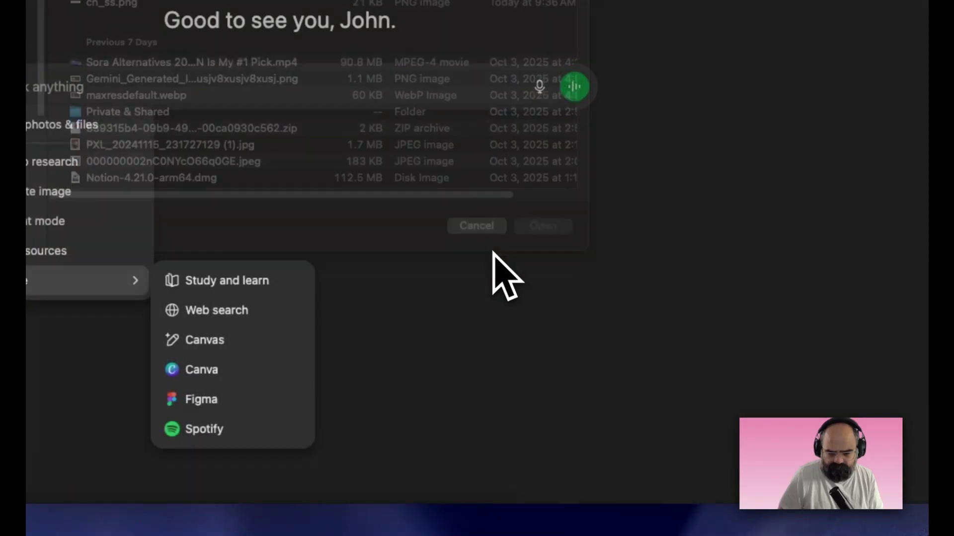
Attach the Spotify app from More and start typing the 90s British pop playlist request.
{"action": "mouse_move", "coordinate": [263, 220]}
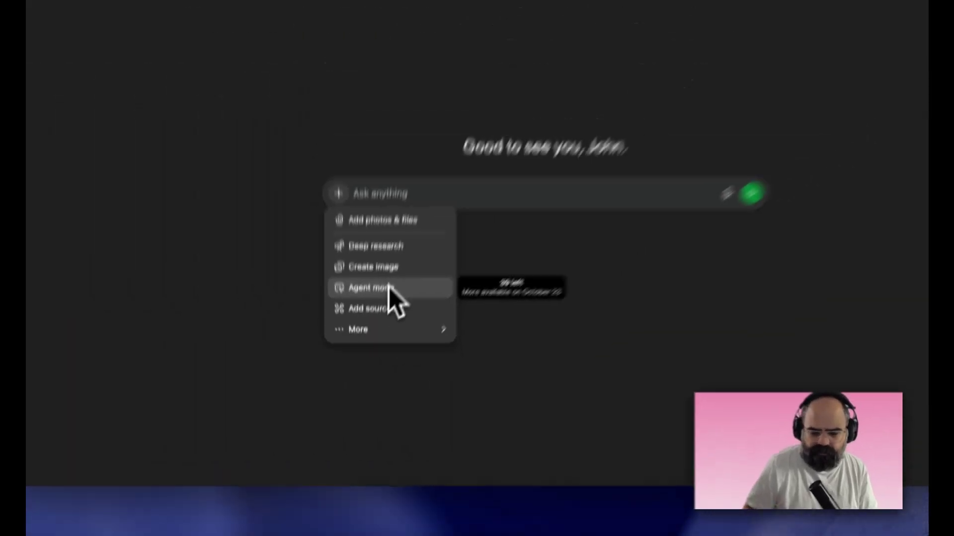
{"action": "mouse_move", "coordinate": [383, 324]}
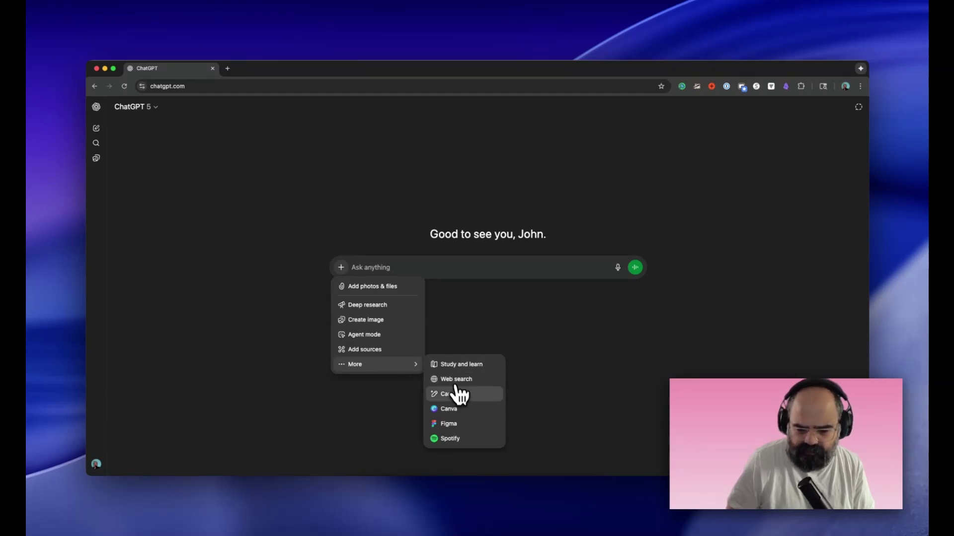
{"action": "left_click", "coordinate": [464, 439]}
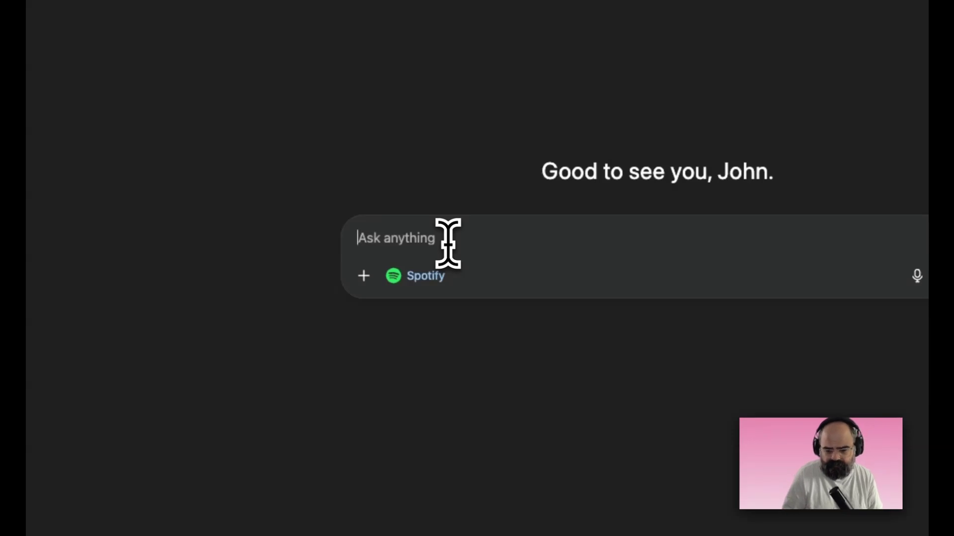
{"action": "type", "text": "Please make us a playlist about 90s britihs"}
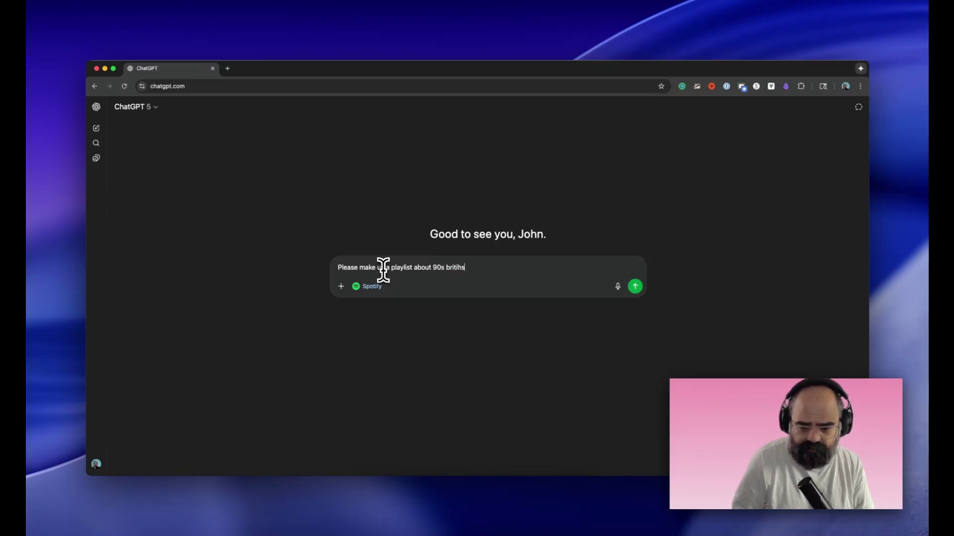
{"action": "key", "text": "BackSpace"}
{"action": "key", "text": "BackSpace"}
Send the 90s British pop music playlist prompt, then duplicate the ChatGPT tab and return to the first.
{"action": "type", "text": "sh pop mu"}
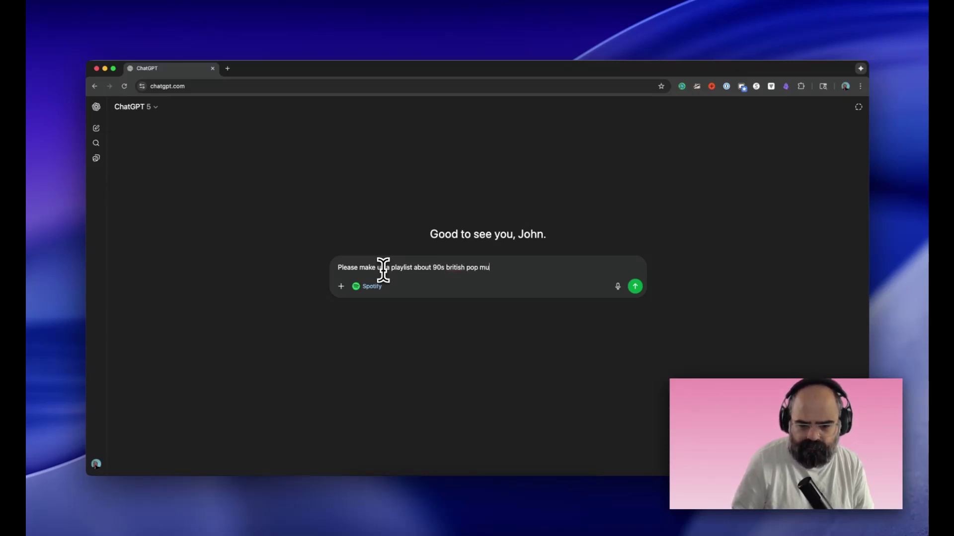
{"action": "type", "text": "sic"}
{"action": "key", "text": "Return"}
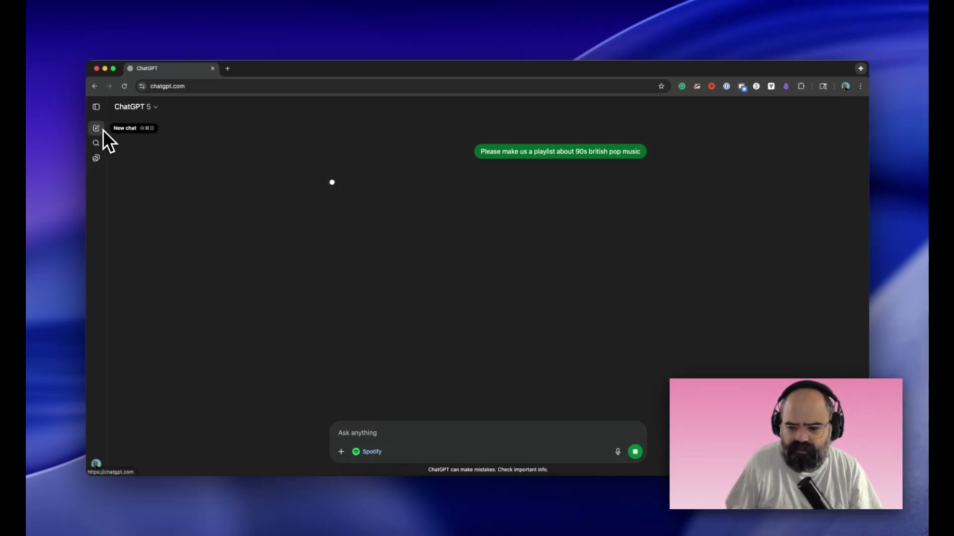
{"action": "right_click", "coordinate": [158, 68]}
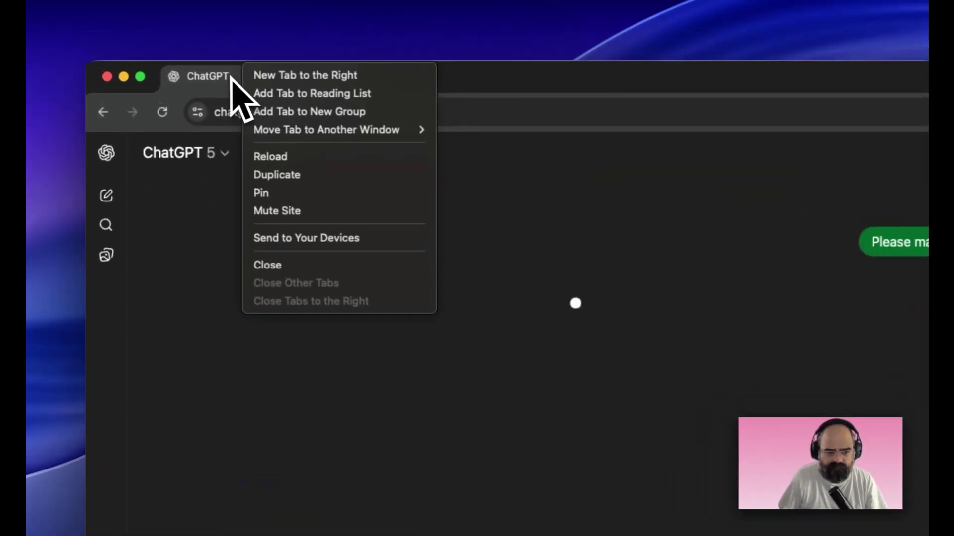
{"action": "left_click", "coordinate": [279, 188]}
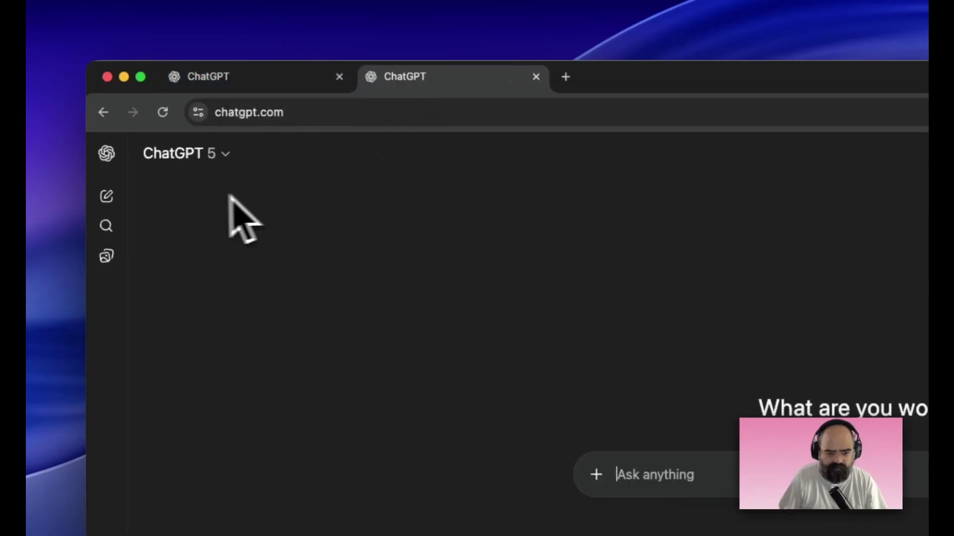
{"action": "left_click", "coordinate": [239, 87]}
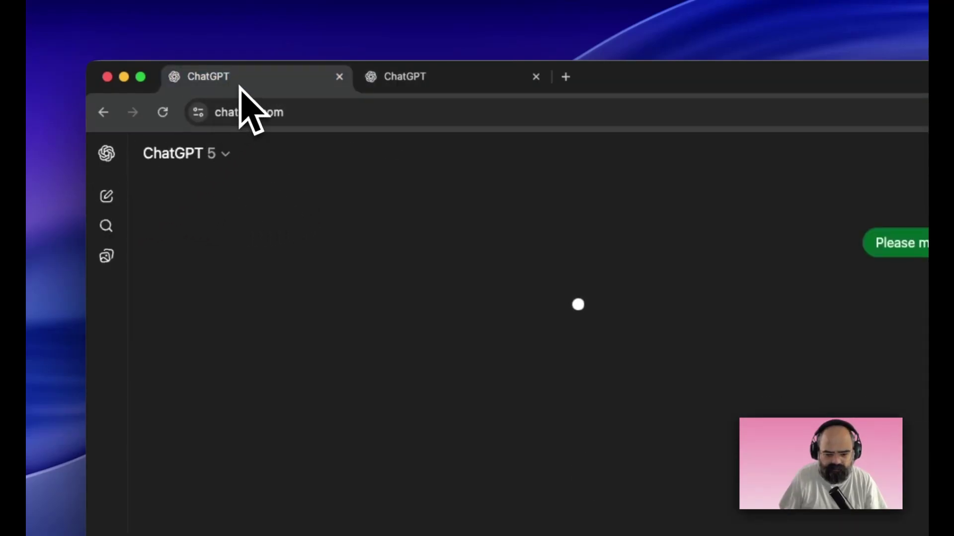
In the duplicate tab, attach Canva and send a thumbnail request for 'ChatGPT Apps: A First Look'.
{"action": "left_click", "coordinate": [486, 85]}
{"action": "left_click", "coordinate": [412, 224]}
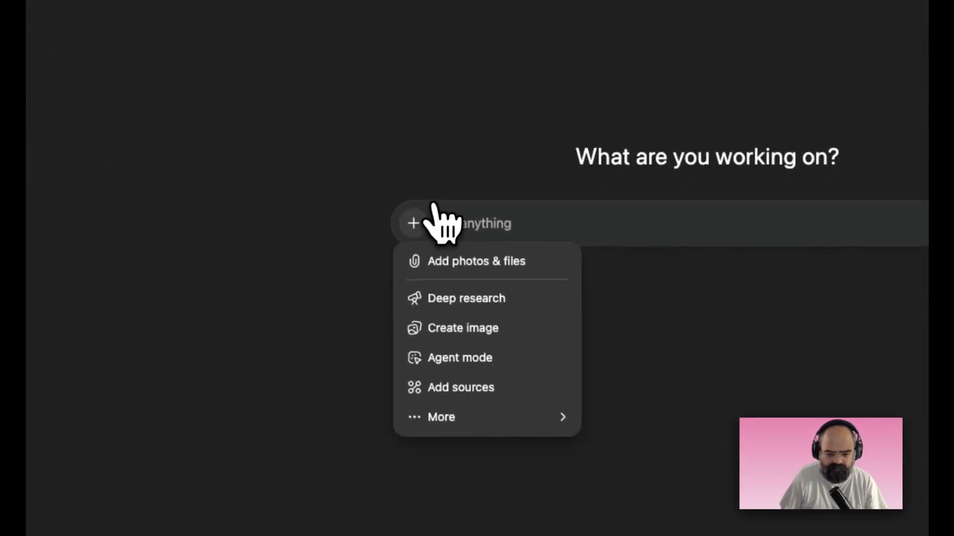
{"action": "mouse_move", "coordinate": [534, 420]}
{"action": "left_click", "coordinate": [655, 512]}
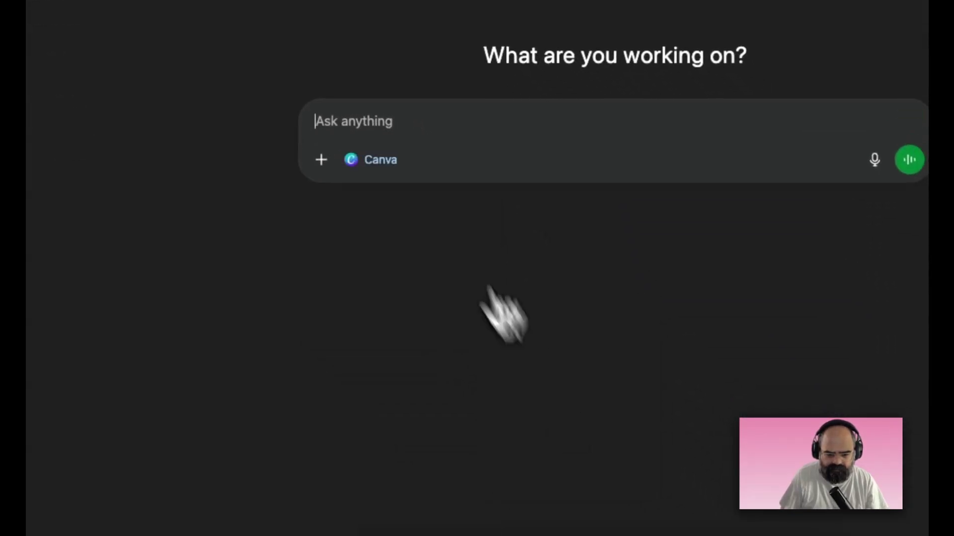
{"action": "type", "text": "Cab"}
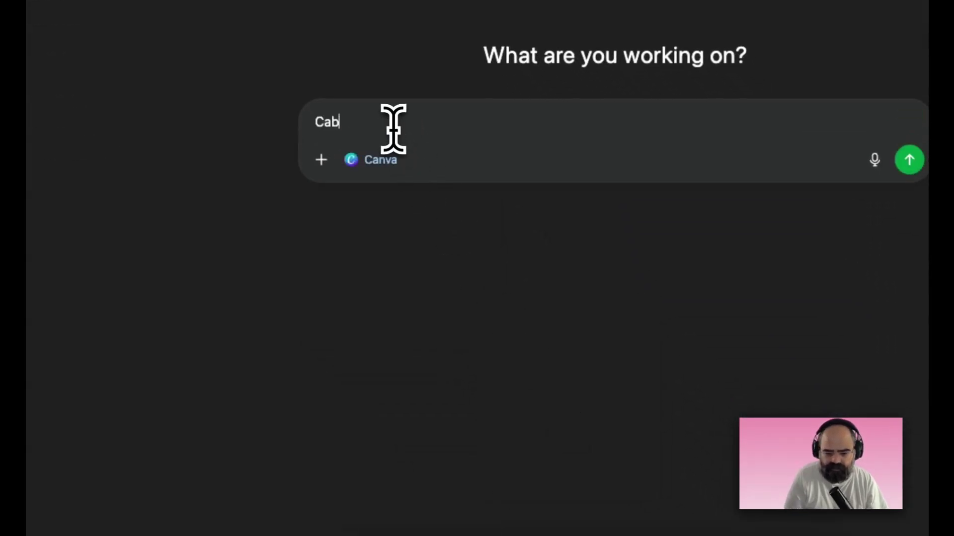
{"action": "type", "text": " ¥†"}
{"action": "key", "text": "BackSpace"}
{"action": "key", "text": "BackSpace"}
{"action": "key", "text": "BackSpace"}
{"action": "key", "text": "BackSpace"}
{"action": "type", "text": "n you design a youtube thumbnail for a video about \"ChatGPT Apps: A First Look"}
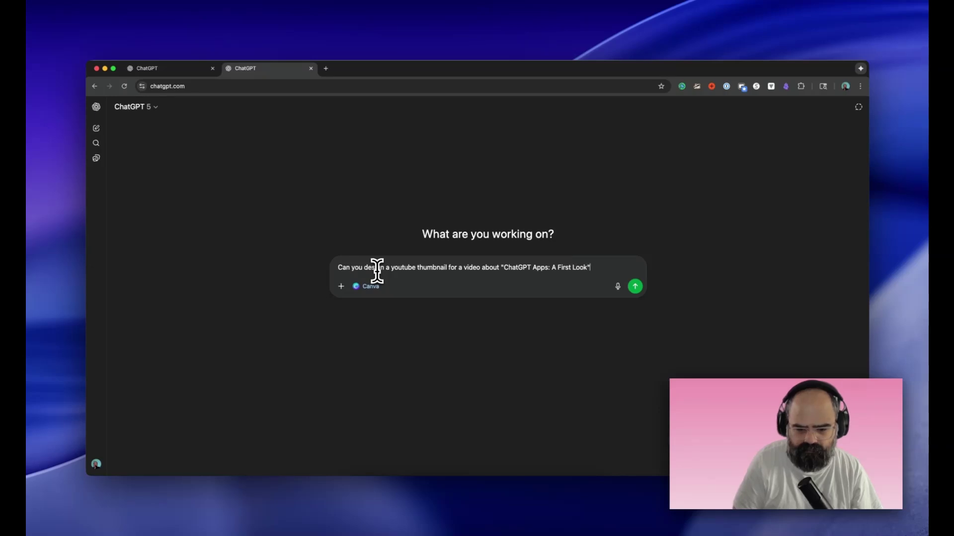
{"action": "key", "text": "Return"}
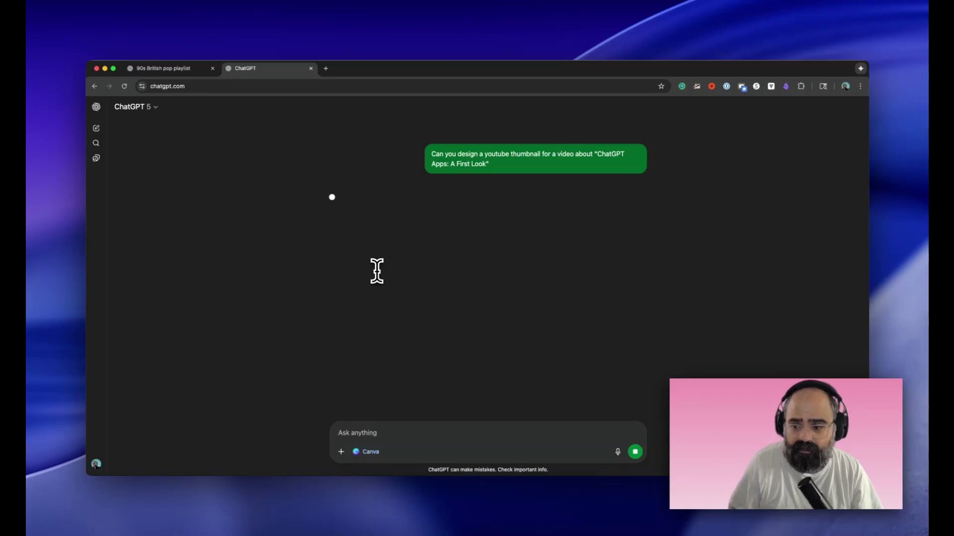
{"action": "left_click", "coordinate": [189, 70]}
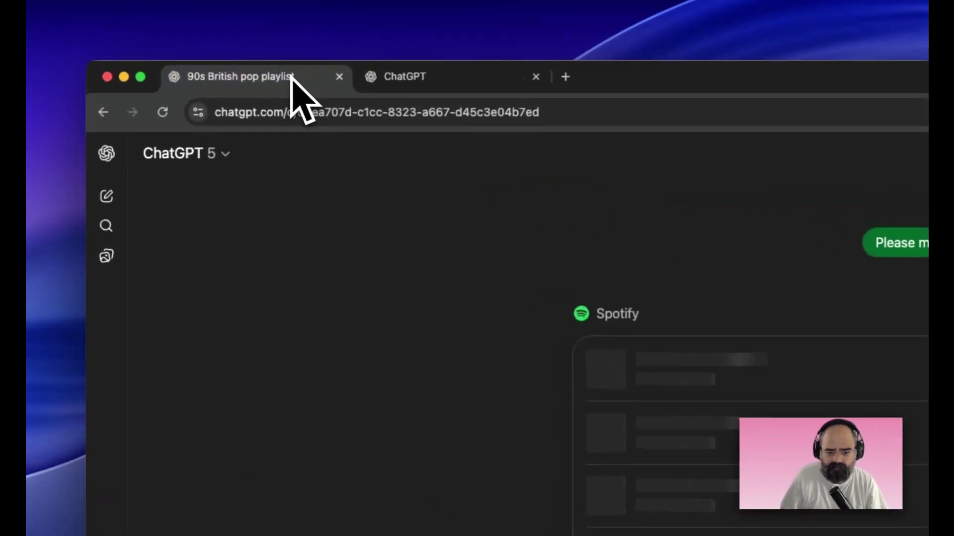
{"action": "left_click", "coordinate": [412, 79]}
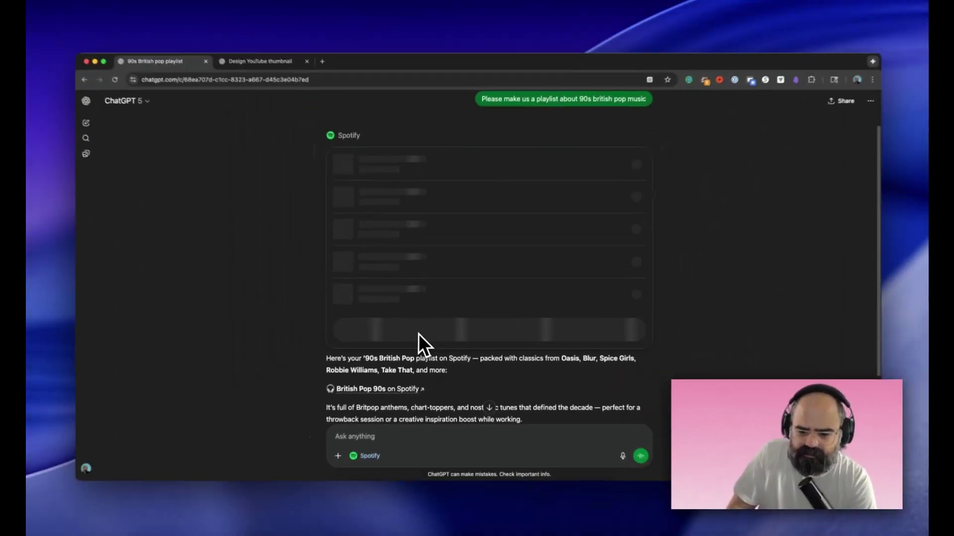
{"action": "scroll", "coordinate": [421, 330], "scroll_direction": "down", "scroll_amount": 2}
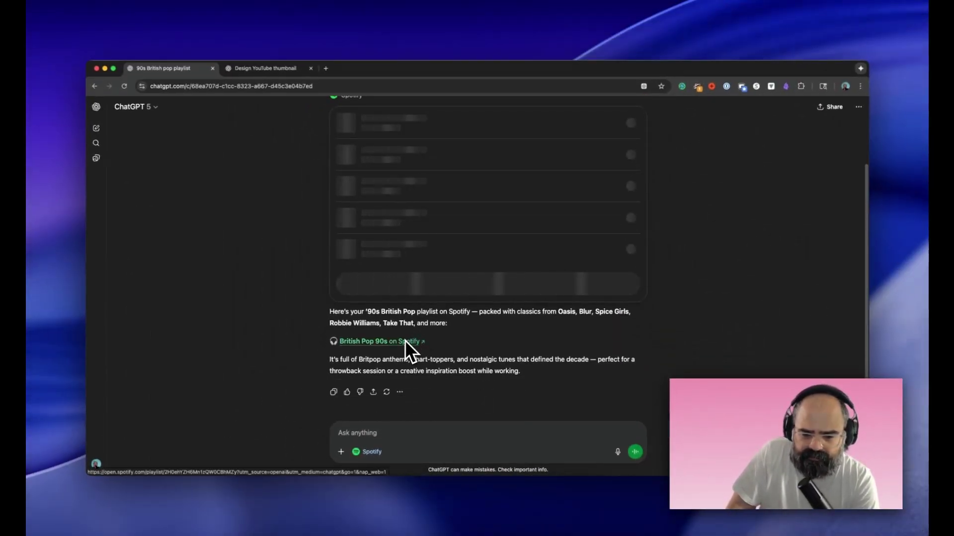
{"action": "scroll", "coordinate": [380, 269], "scroll_direction": "up", "scroll_amount": 3}
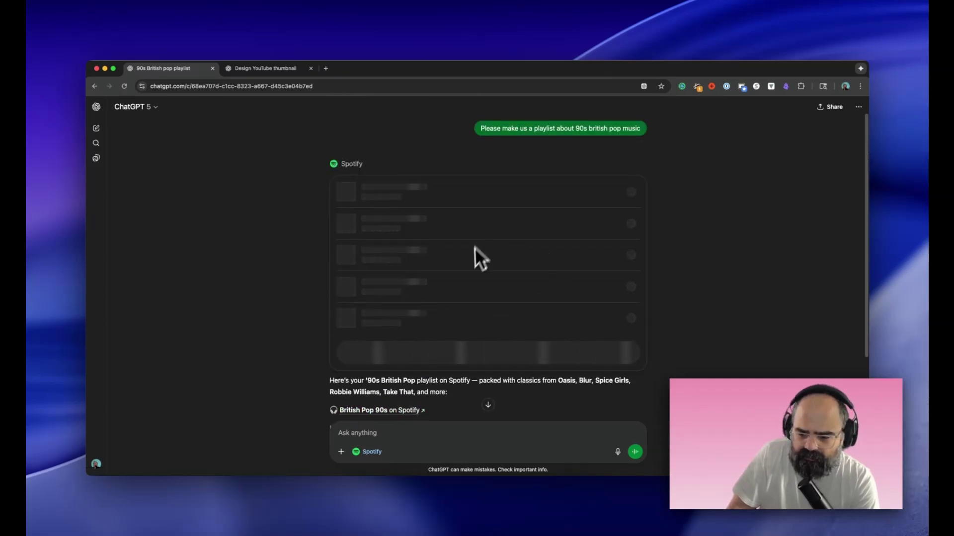
{"action": "scroll", "coordinate": [475, 271], "scroll_direction": "down", "scroll_amount": 4}
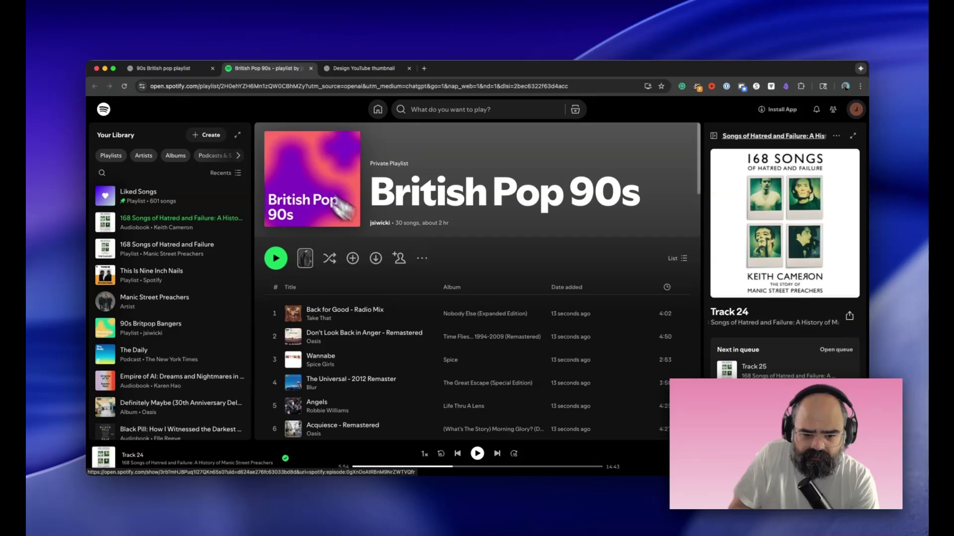
Browse the 30-song British Pop 90s playlist, hide the now-playing panel, and return to the chat.
{"action": "mouse_move", "coordinate": [349, 226]}
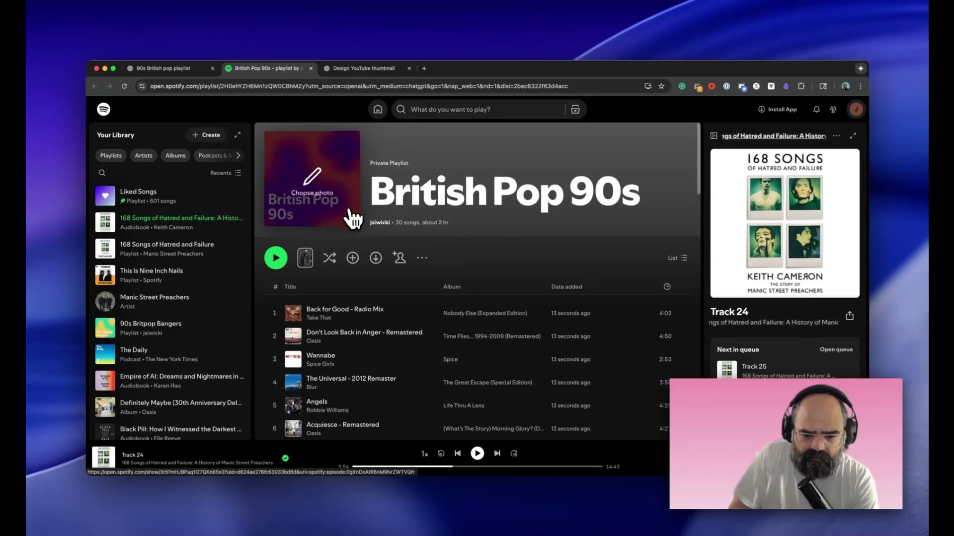
{"action": "scroll", "coordinate": [352, 217], "scroll_direction": "down", "scroll_amount": 3}
{"action": "scroll", "coordinate": [352, 216], "scroll_direction": "down", "scroll_amount": 15}
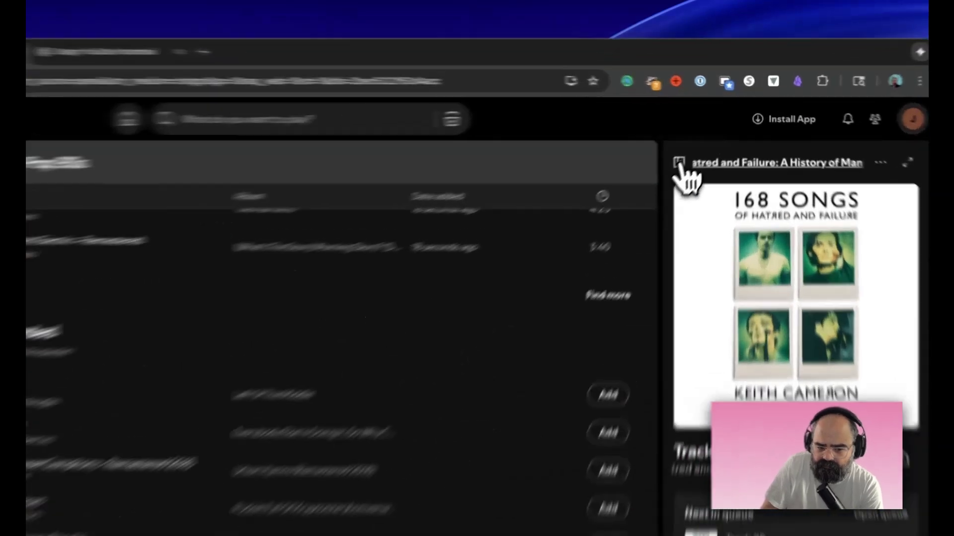
{"action": "left_click", "coordinate": [713, 135]}
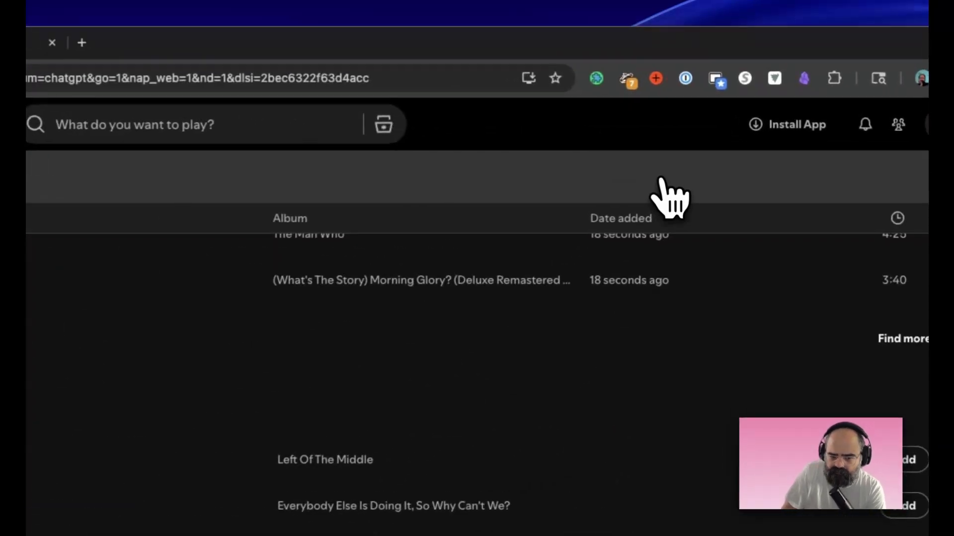
{"action": "scroll", "coordinate": [516, 243], "scroll_direction": "up", "scroll_amount": 5}
{"action": "scroll", "coordinate": [429, 294], "scroll_direction": "up", "scroll_amount": 1}
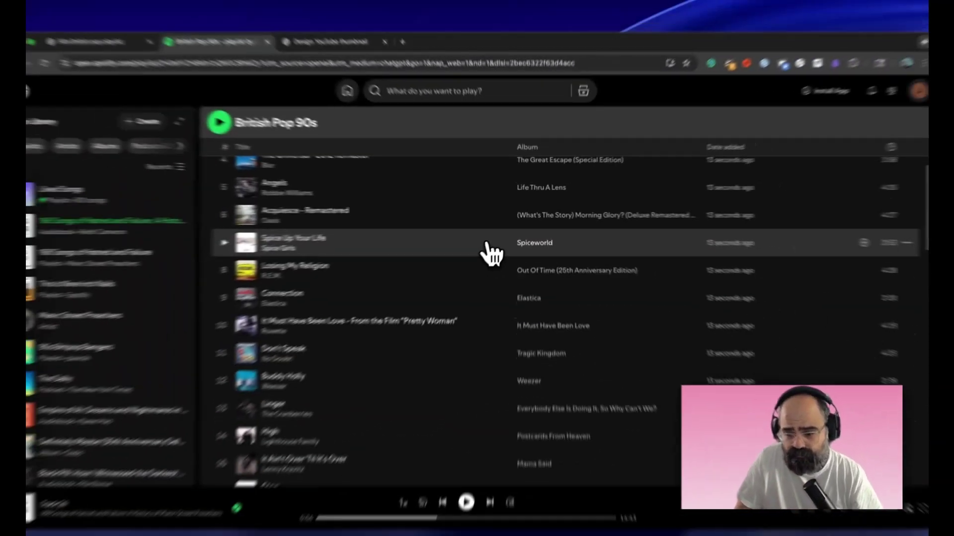
{"action": "scroll", "coordinate": [492, 254], "scroll_direction": "up", "scroll_amount": 5}
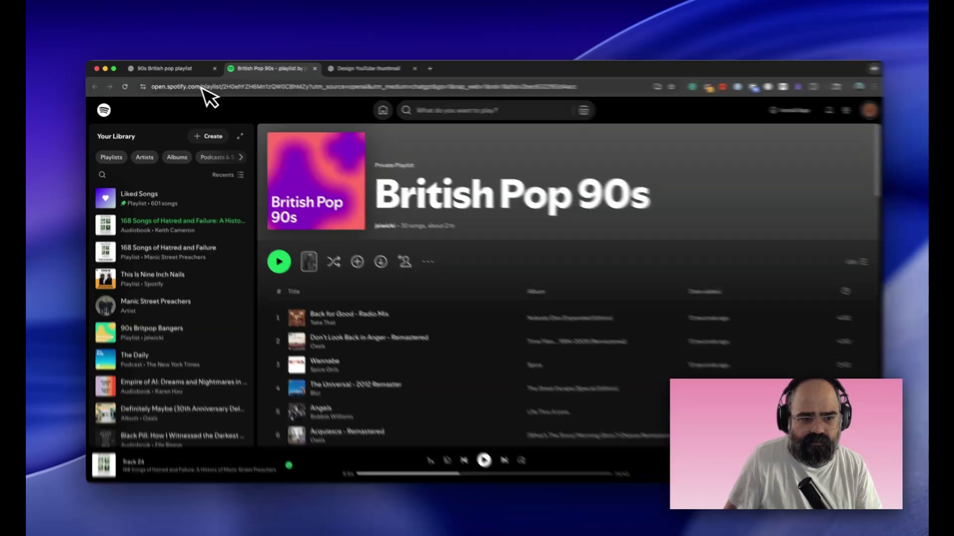
{"action": "left_click", "coordinate": [154, 70]}
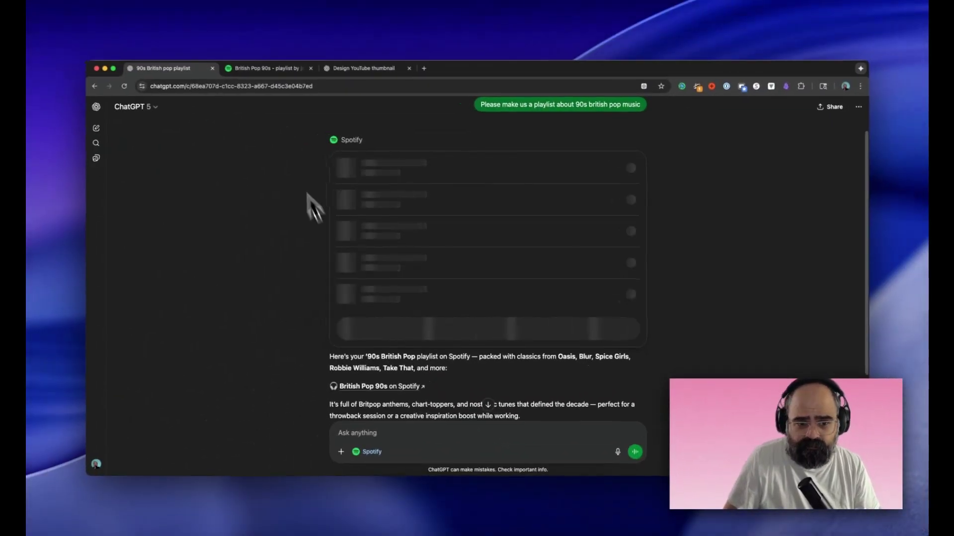
Switch to the thumbnail chat and scroll the carousel of four Canva designs for 'ChatGPT Apps: A First Look'.
{"action": "scroll", "coordinate": [394, 249], "scroll_direction": "down", "scroll_amount": 3}
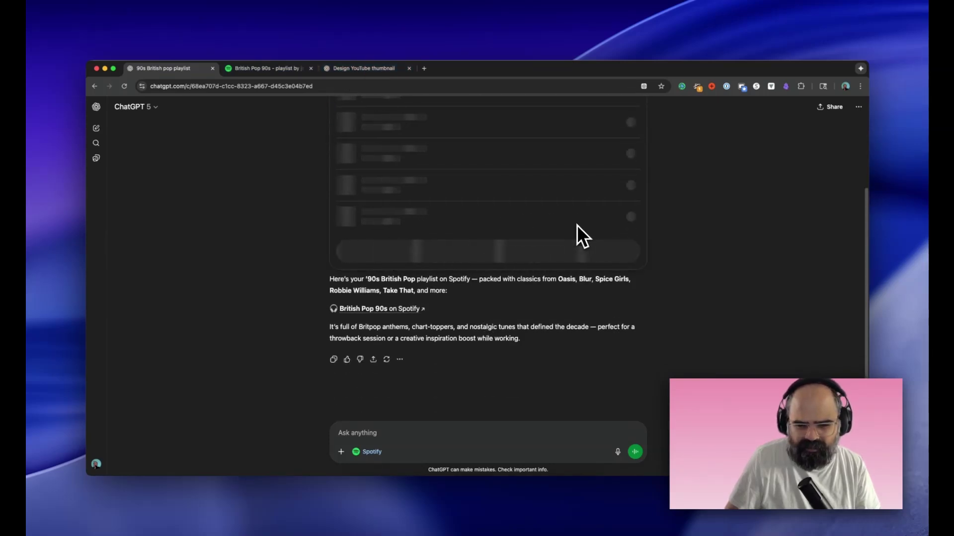
{"action": "left_click", "coordinate": [346, 68]}
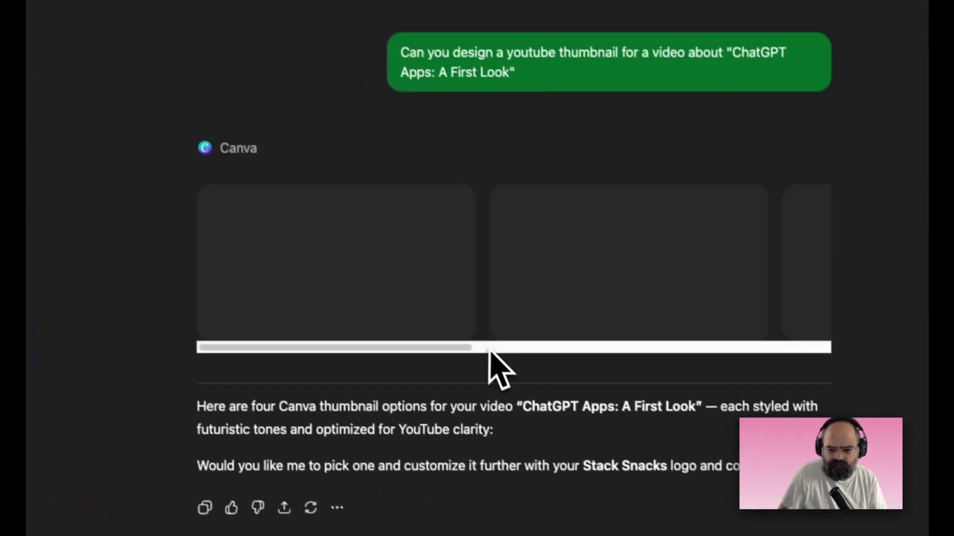
{"action": "left_click_drag", "start_coordinate": [489, 349], "coordinate": [256, 342]}
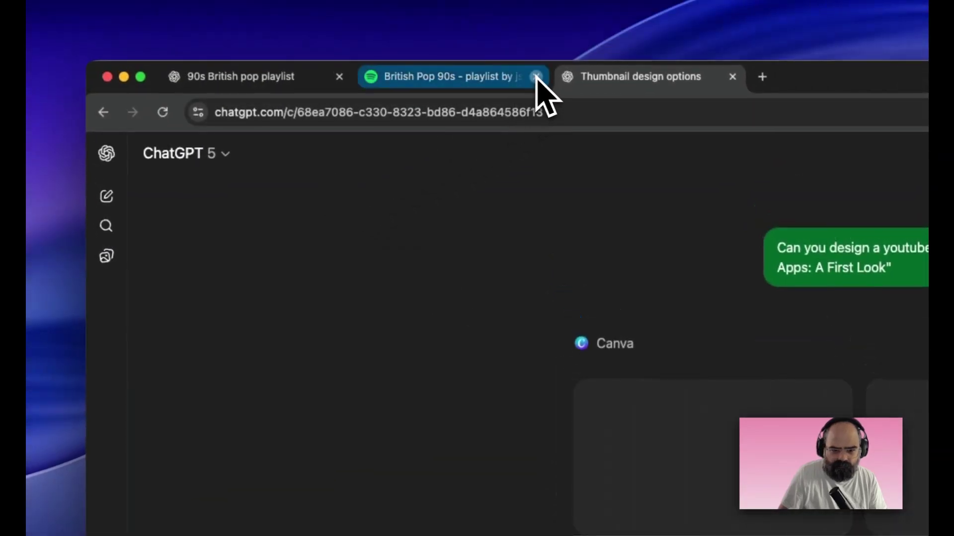
Close the Spotify tab and open a fresh empty chat in a third ChatGPT tab.
{"action": "left_click", "coordinate": [536, 77]}
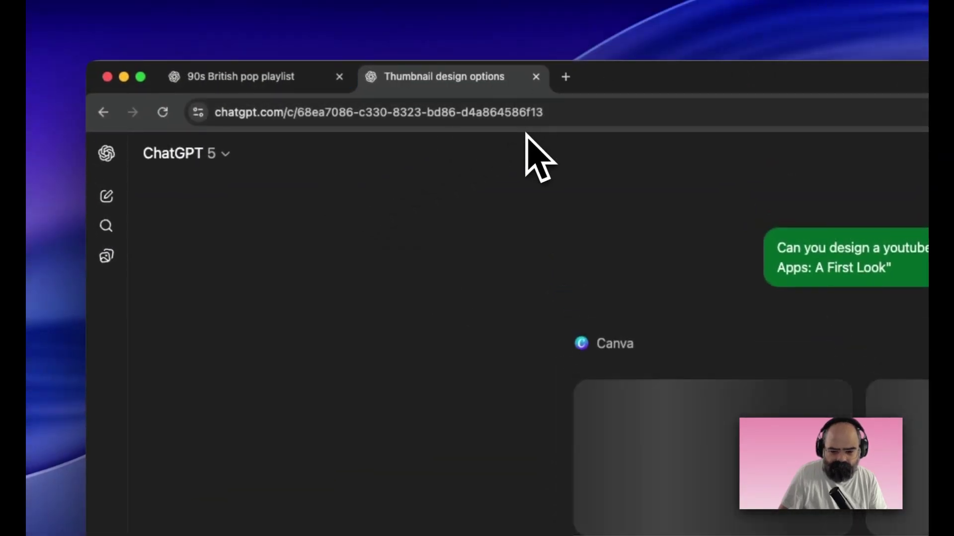
{"action": "left_click", "coordinate": [301, 87]}
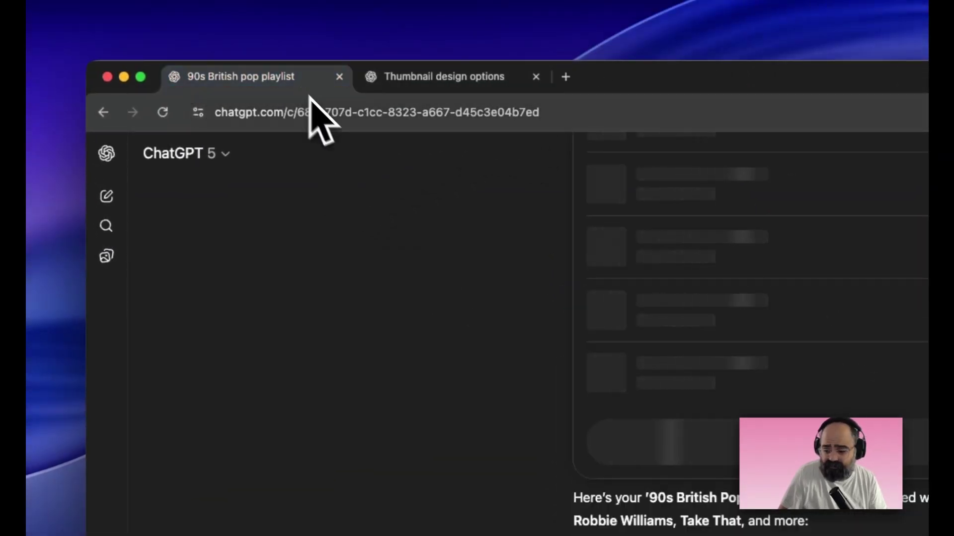
{"action": "left_click", "coordinate": [458, 85]}
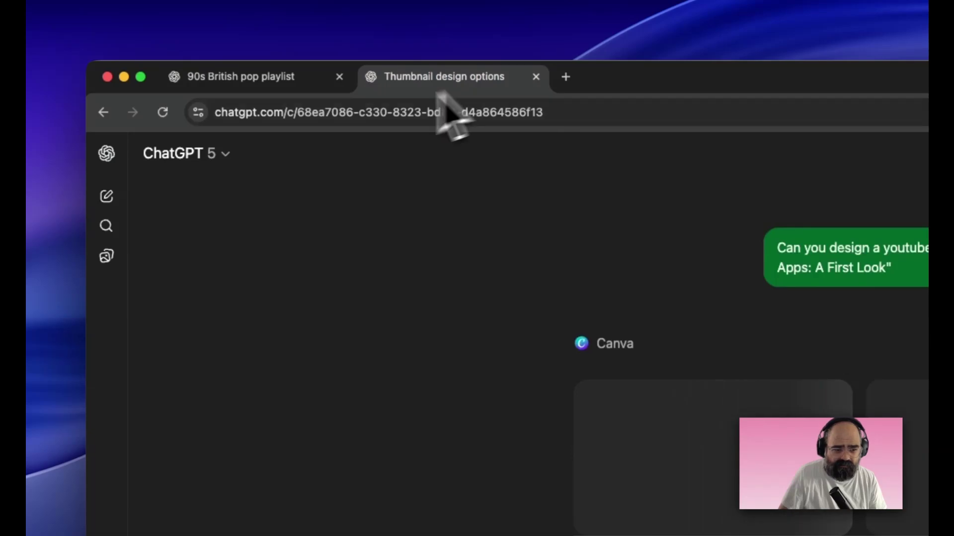
{"action": "left_click", "coordinate": [125, 197]}
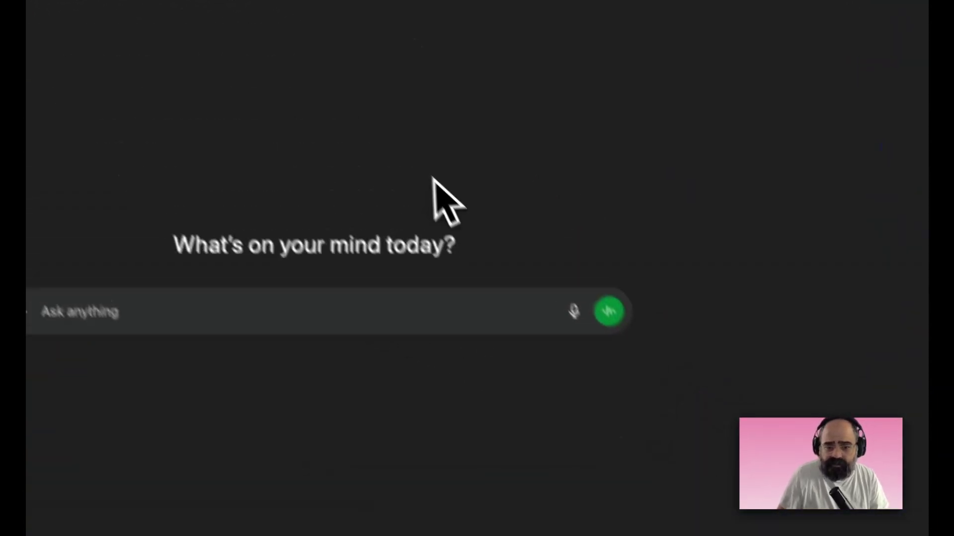
{"action": "left_click", "coordinate": [378, 90]}
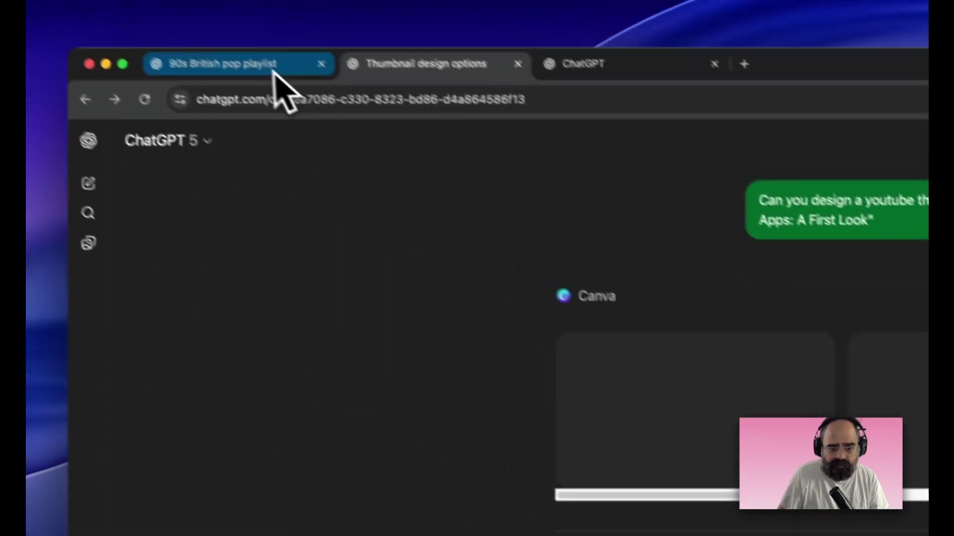
{"action": "left_click", "coordinate": [273, 75]}
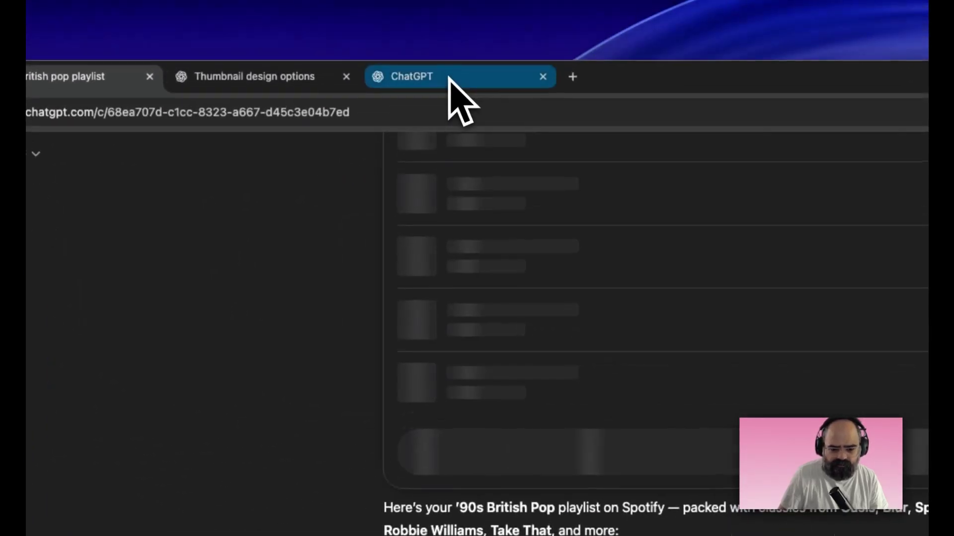
{"action": "left_click", "coordinate": [467, 64]}
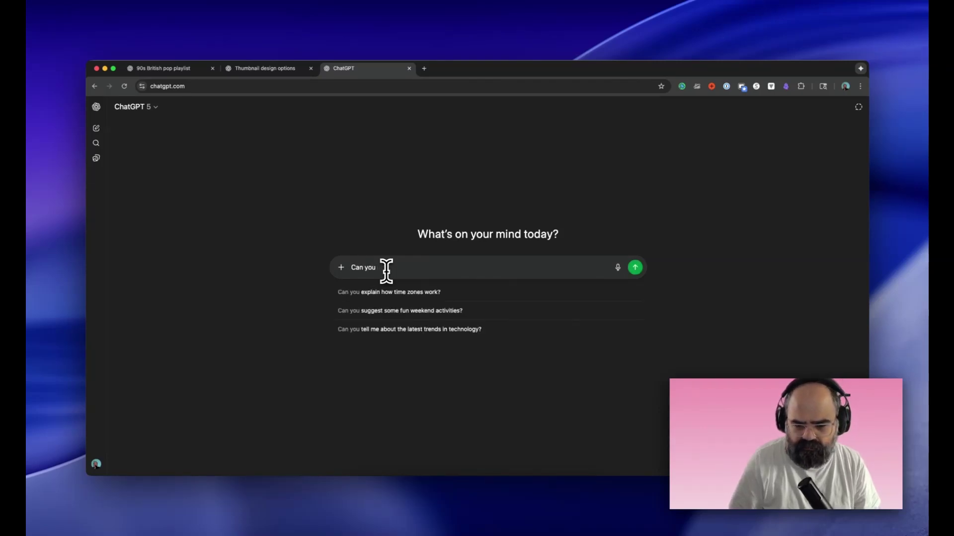
{"action": "type", "text": "dr"}
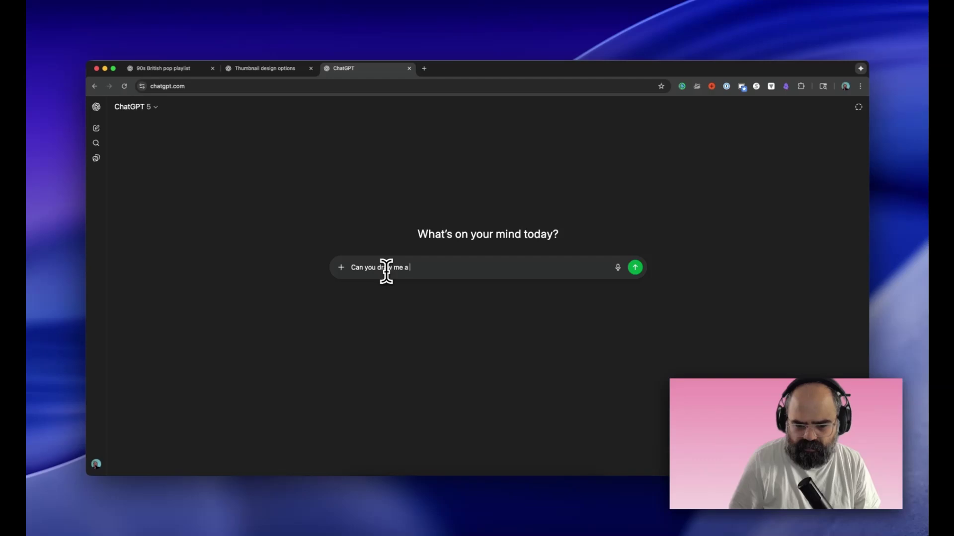
{"action": "type", "text": "aw me a "}
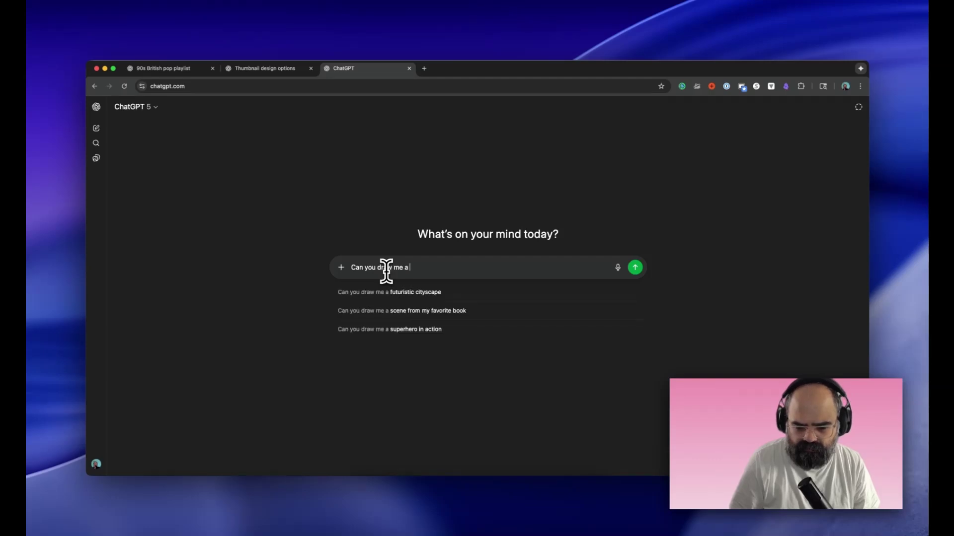
{"action": "type", "text": "b"}
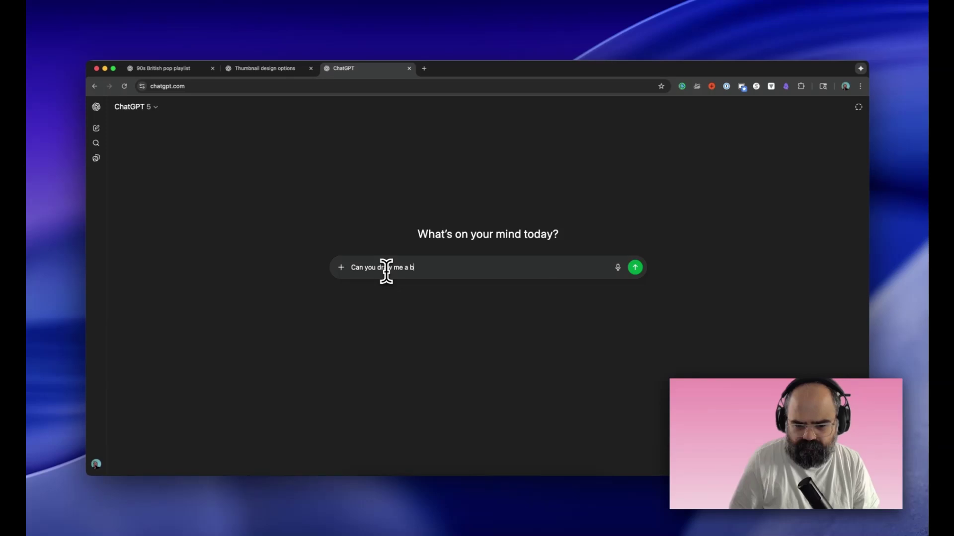
{"action": "key", "text": "super+a"}
{"action": "key", "text": "BackSpace"}
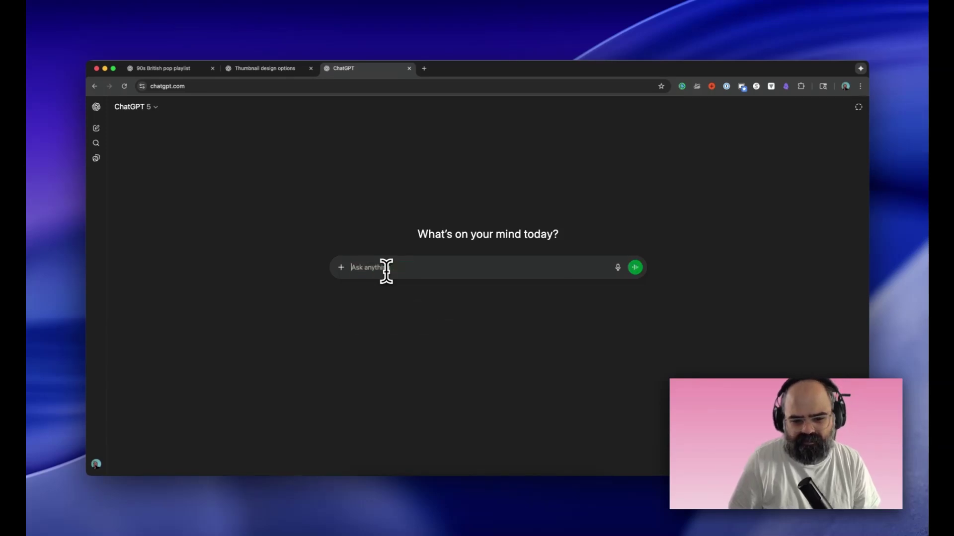
{"action": "key", "text": "BackSpace"}
{"action": "key", "text": "Down"}
{"action": "key", "text": "Down"}
{"action": "key", "text": "Down"}
{"action": "key", "text": "Down"}
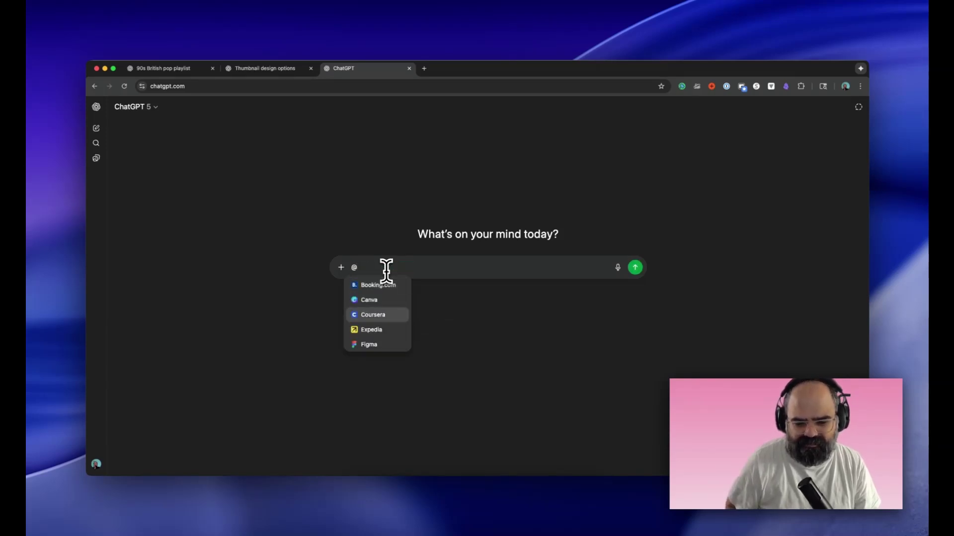
{"action": "key", "text": "Return"}
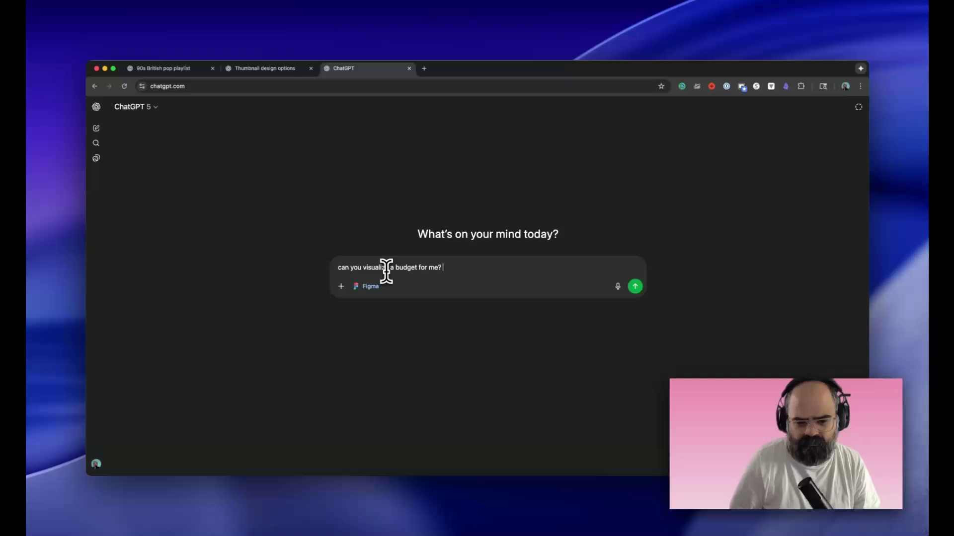
{"action": "key", "text": "Return"}
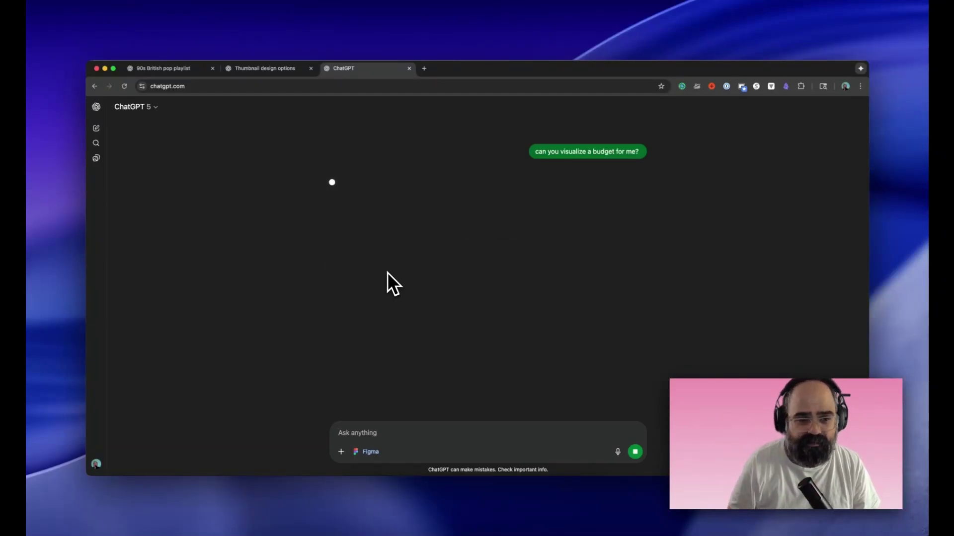
{"action": "left_click", "coordinate": [268, 69]}
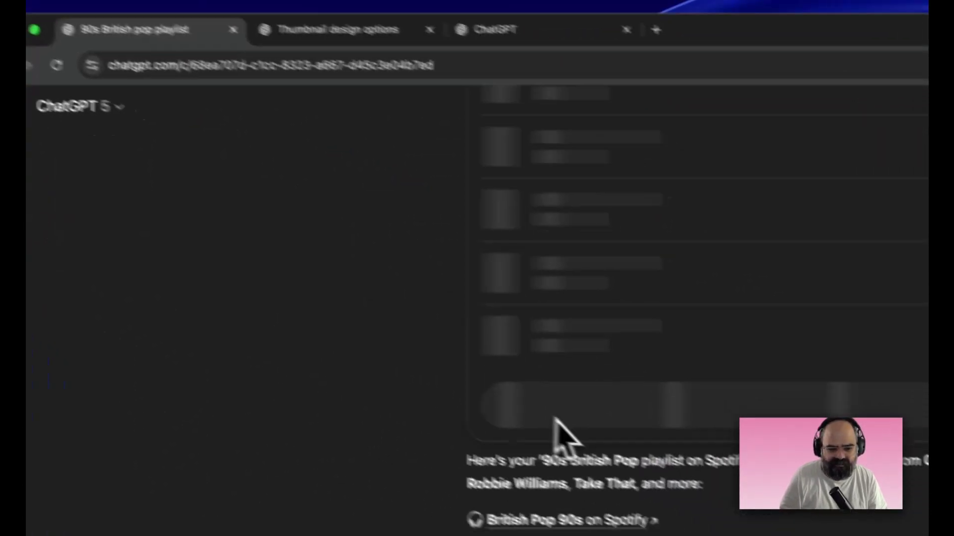
Review the Canva thumbnail reply, expanding and collapsing its 'Connected to app' details.
{"action": "scroll", "coordinate": [524, 405], "scroll_direction": "up", "scroll_amount": 5}
{"action": "left_click", "coordinate": [390, 83]}
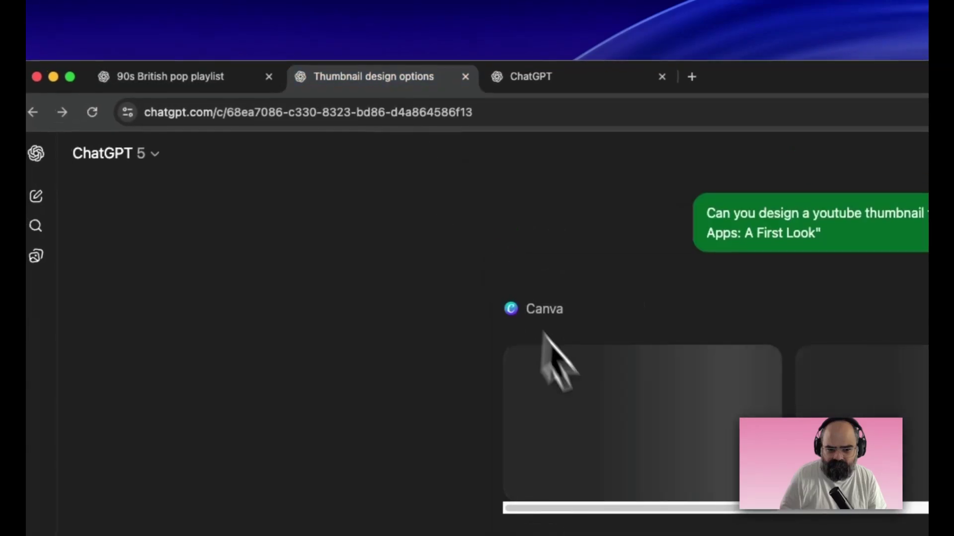
{"action": "left_click", "coordinate": [529, 85]}
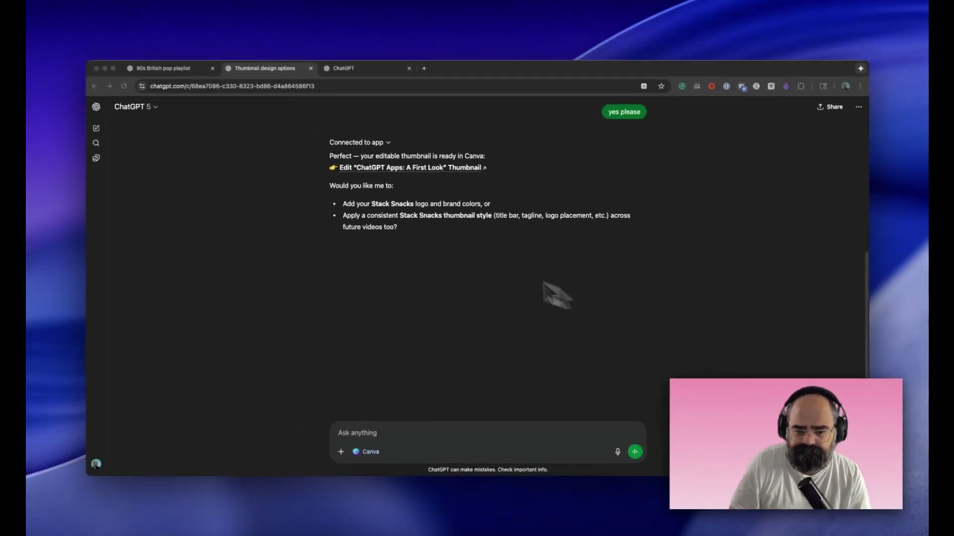
{"action": "scroll", "coordinate": [399, 270], "scroll_direction": "up", "scroll_amount": 2}
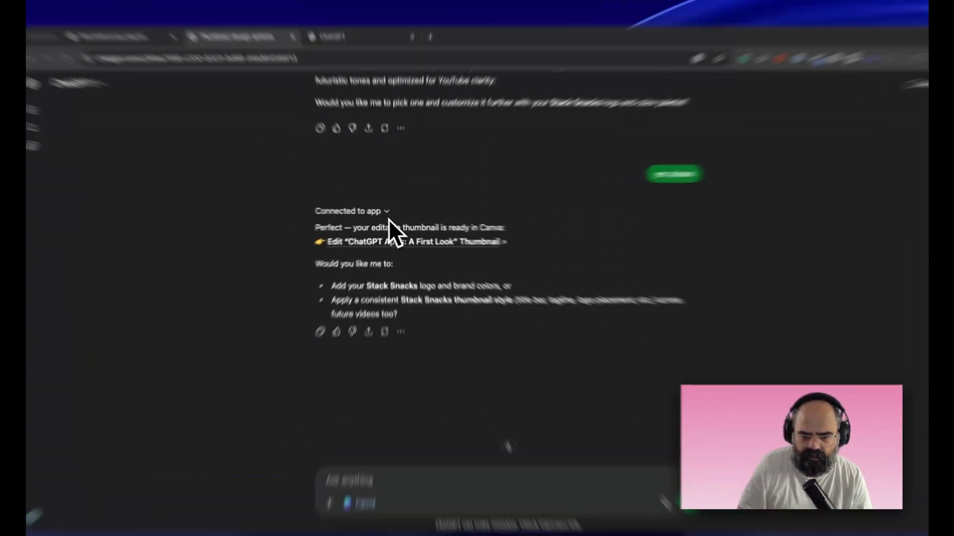
{"action": "left_click", "coordinate": [388, 211]}
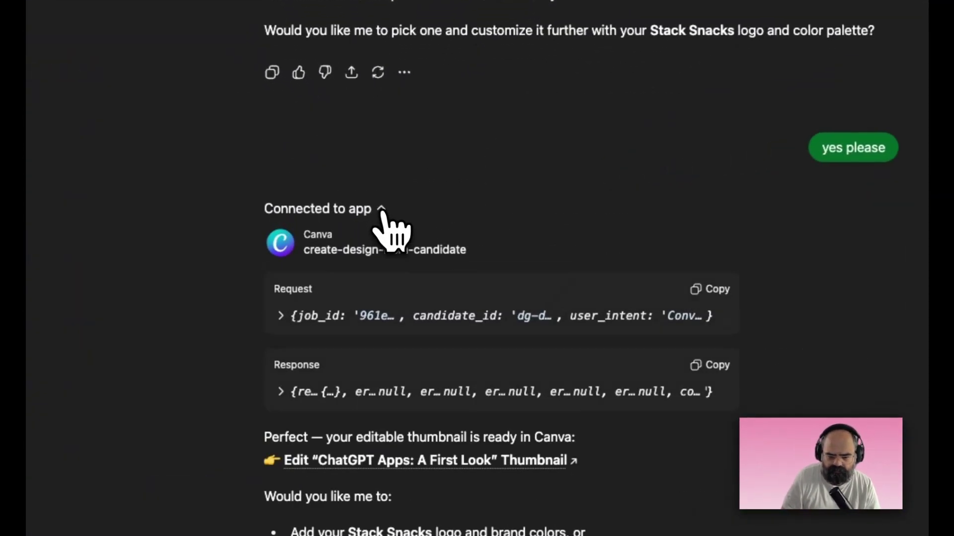
{"action": "left_click", "coordinate": [382, 209]}
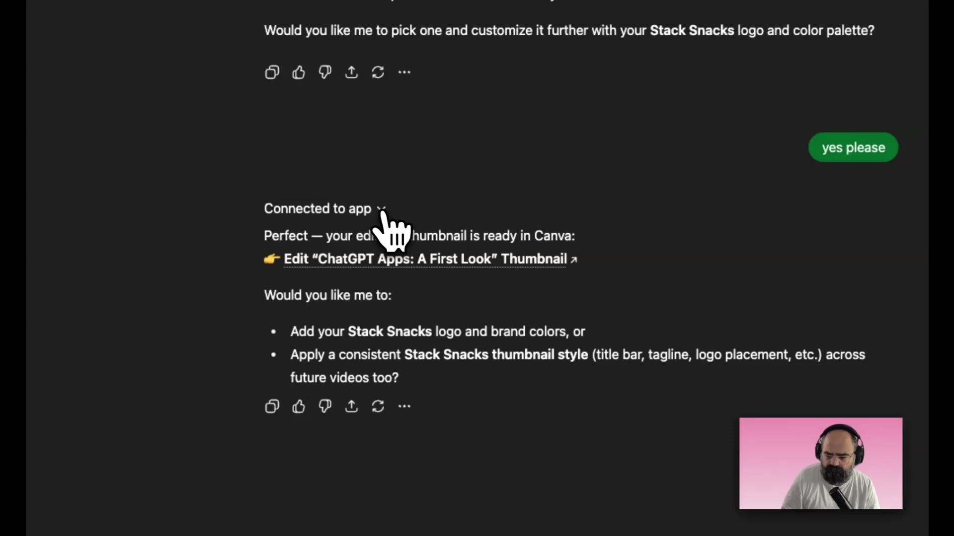
{"action": "scroll", "coordinate": [392, 223], "scroll_direction": "up", "scroll_amount": 10}
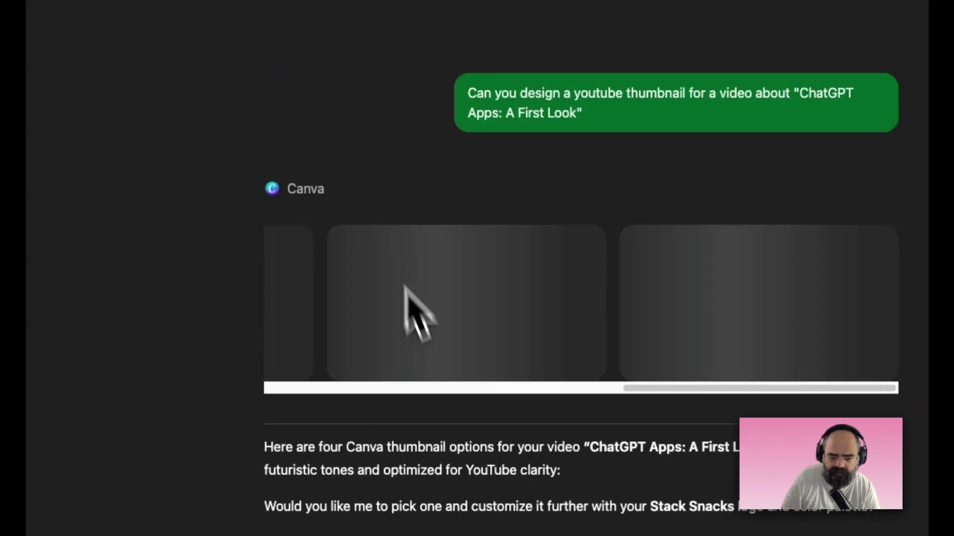
{"action": "scroll", "coordinate": [313, 393], "scroll_direction": "left", "scroll_amount": 5}
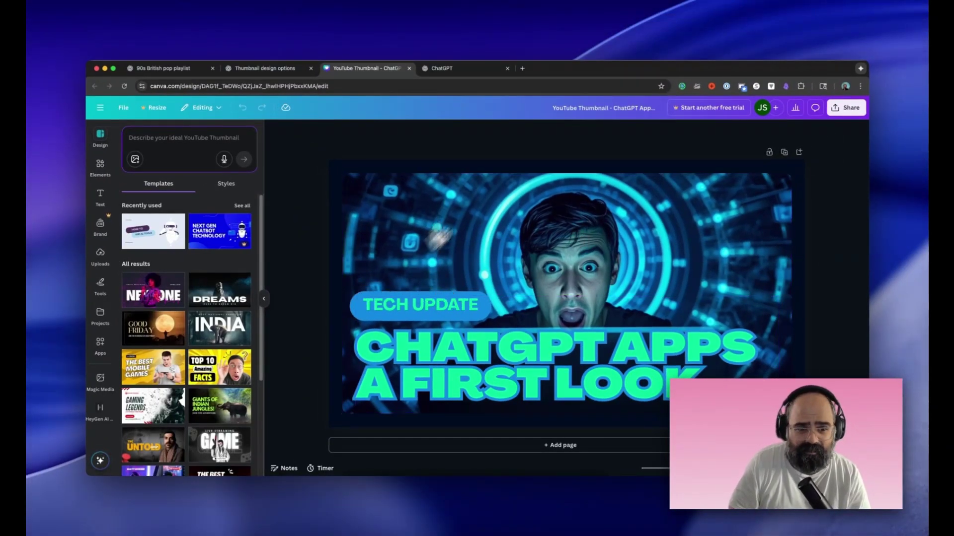
Dismiss the password-saving popup and bring up the fresh new-chat page in the last tab.
{"action": "left_click", "coordinate": [256, 70]}
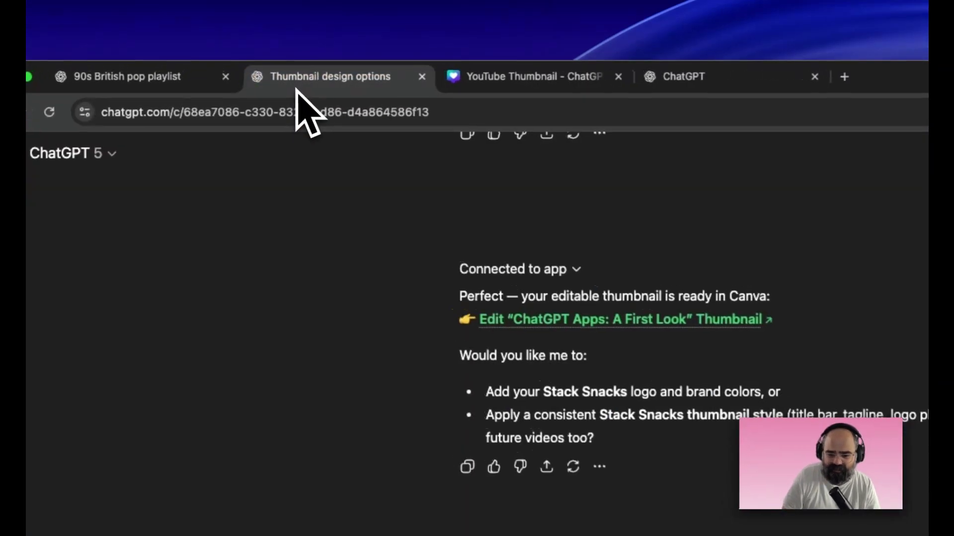
{"action": "left_click", "coordinate": [816, 183]}
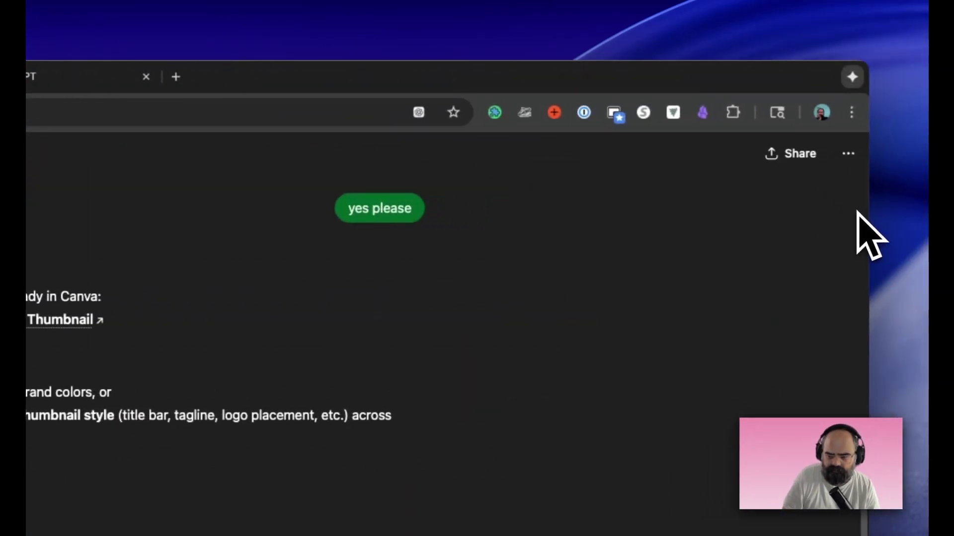
{"action": "left_click", "coordinate": [462, 87]}
{"action": "left_click", "coordinate": [663, 88]}
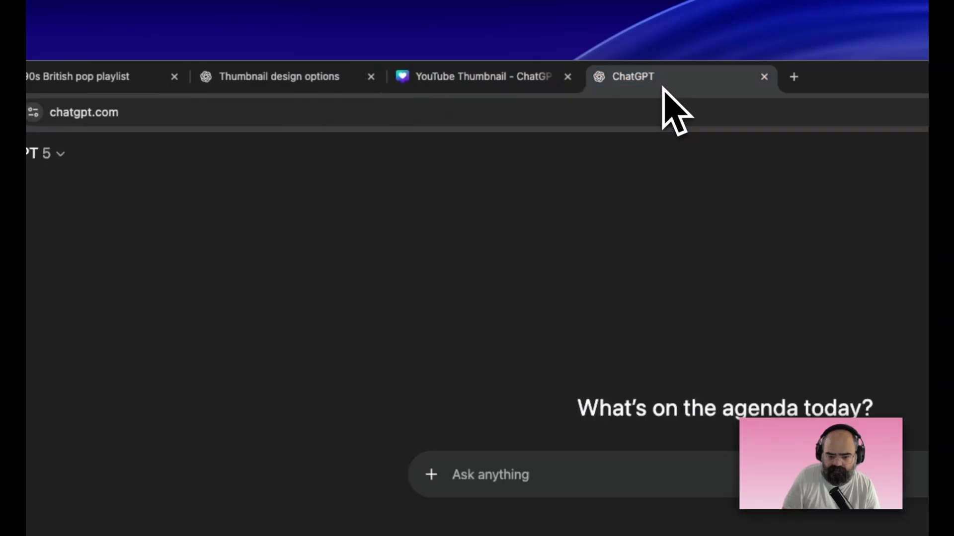
{"action": "left_click", "coordinate": [269, 82]}
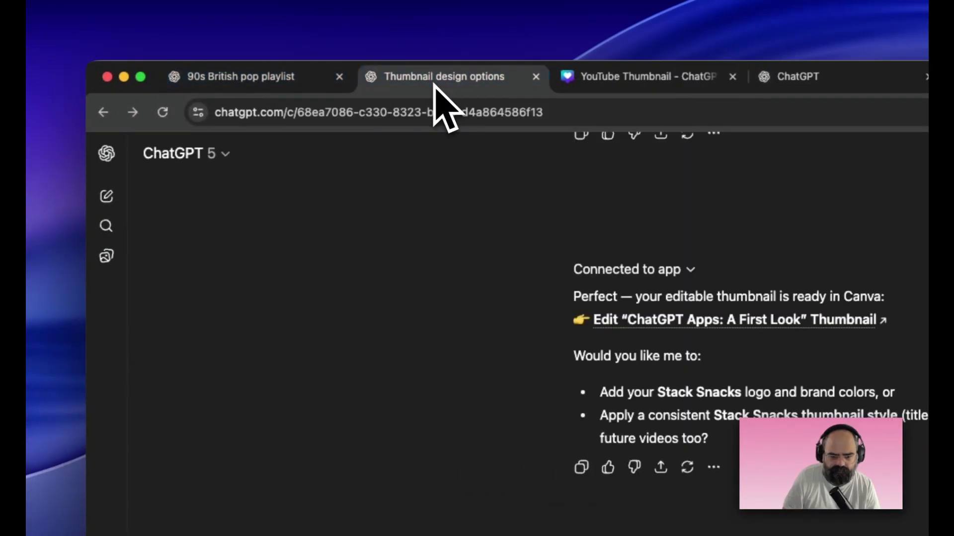
{"action": "left_click", "coordinate": [815, 77]}
Attach Figma and send 'Can you make a sample organizational chart'.
{"action": "left_click", "coordinate": [330, 411]}
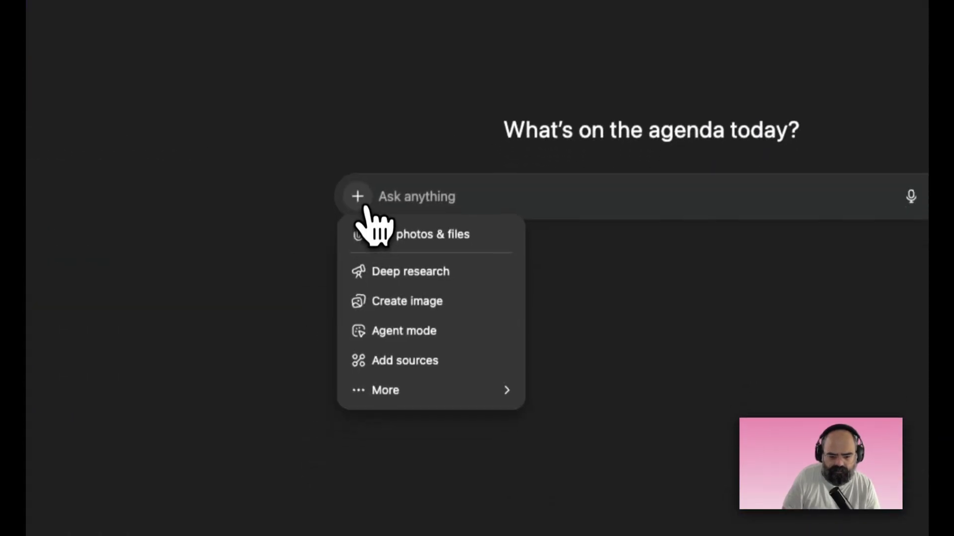
{"action": "mouse_move", "coordinate": [392, 387]}
{"action": "left_click", "coordinate": [616, 512]}
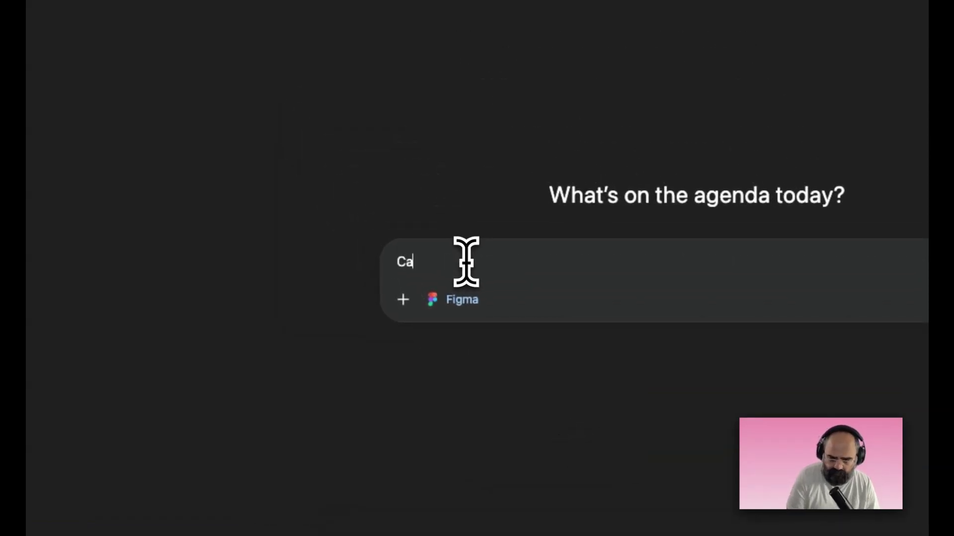
{"action": "type", "text": "Can you make a sample organiz"}
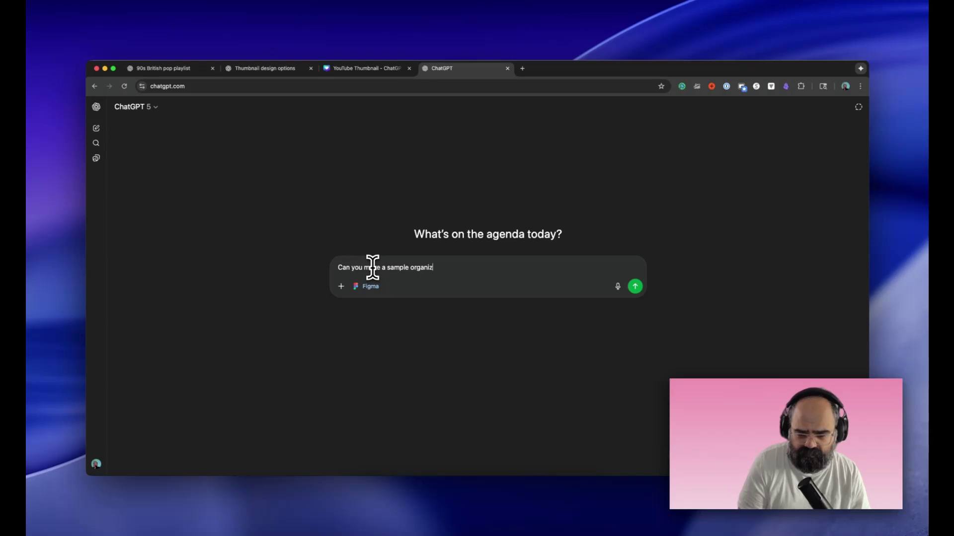
{"action": "type", "text": "tional char"}
{"action": "key", "text": "Return"}
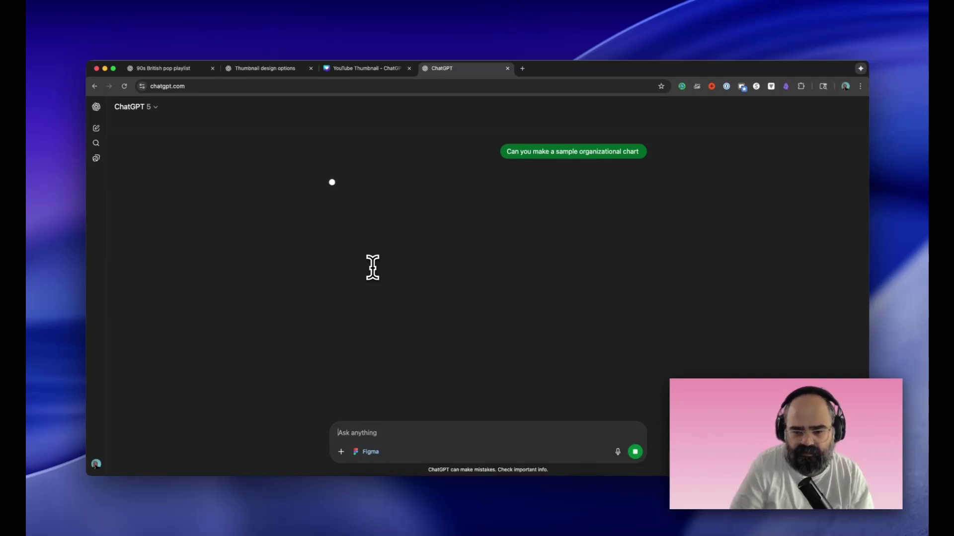
Glance at the thumbnail and 90s British pop playlist chats, then return to the organizational chart chat.
{"action": "left_click", "coordinate": [271, 70]}
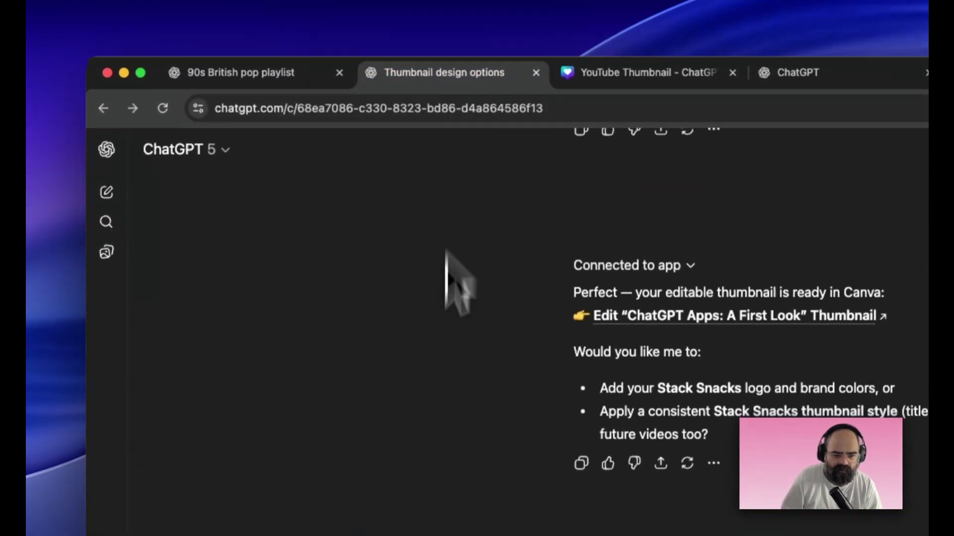
{"action": "left_click", "coordinate": [248, 59]}
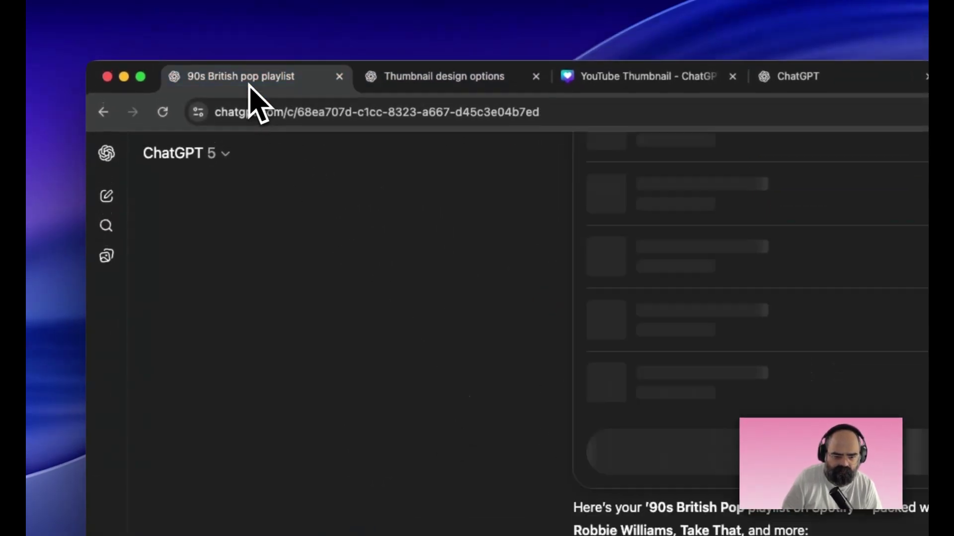
{"action": "left_click", "coordinate": [471, 77]}
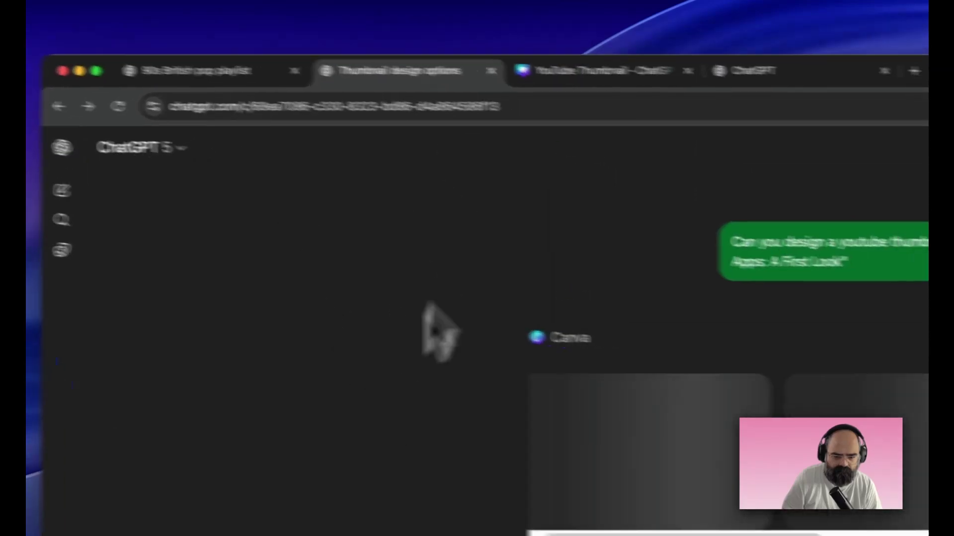
{"action": "left_click", "coordinate": [763, 74]}
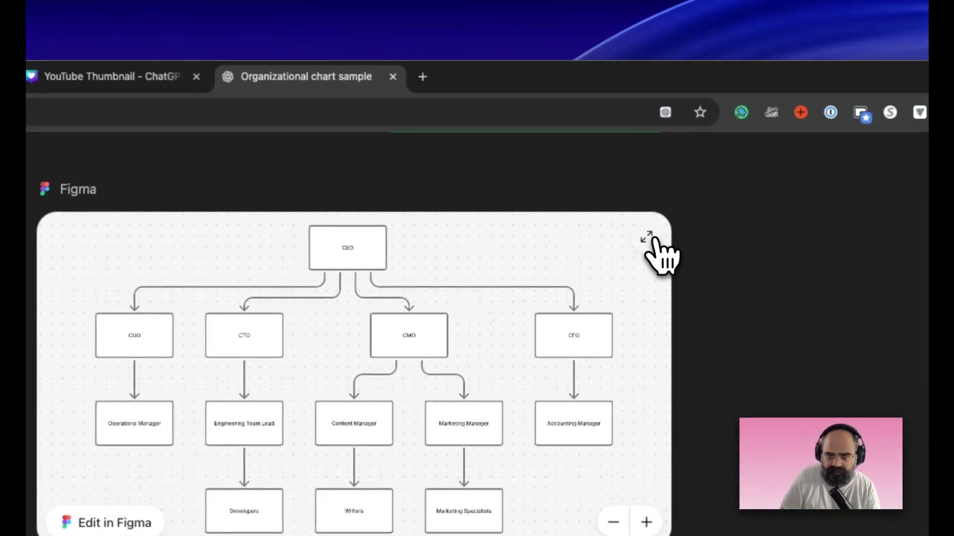
{"action": "left_click", "coordinate": [635, 148]}
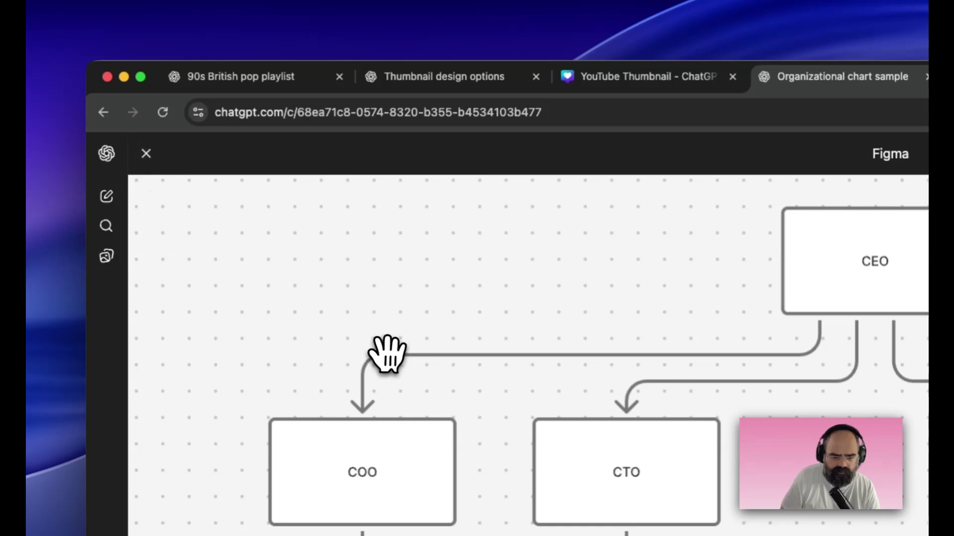
{"action": "left_click_drag", "start_coordinate": [385, 351], "coordinate": [377, 288]}
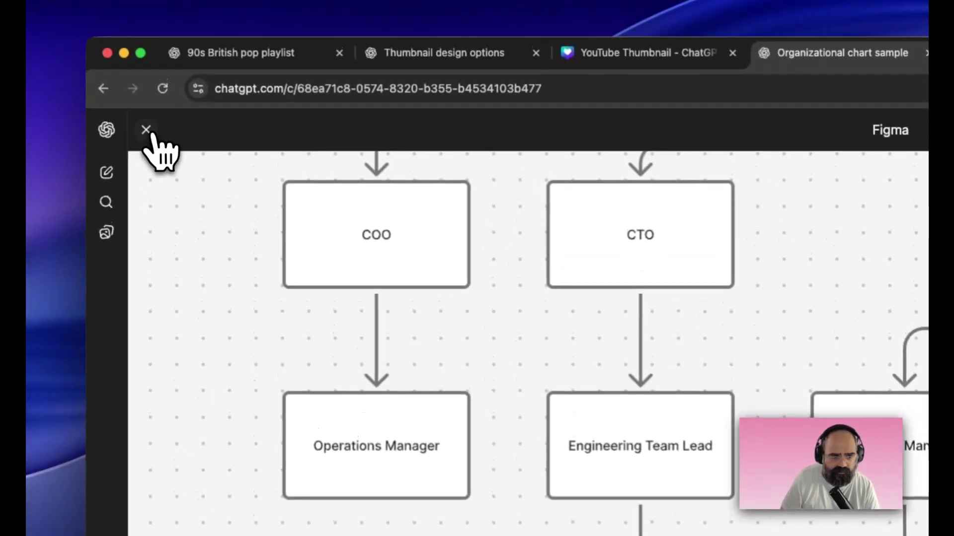
{"action": "left_click", "coordinate": [145, 130]}
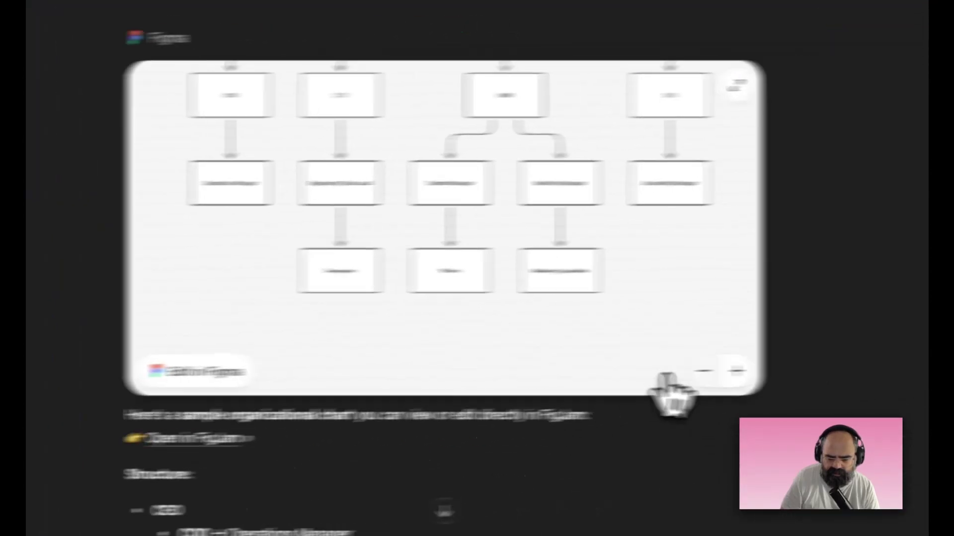
{"action": "left_click", "coordinate": [643, 376]}
{"action": "left_click", "coordinate": [643, 376]}
{"action": "left_click", "coordinate": [612, 376]}
{"action": "left_click", "coordinate": [612, 376]}
{"action": "left_click", "coordinate": [612, 376]}
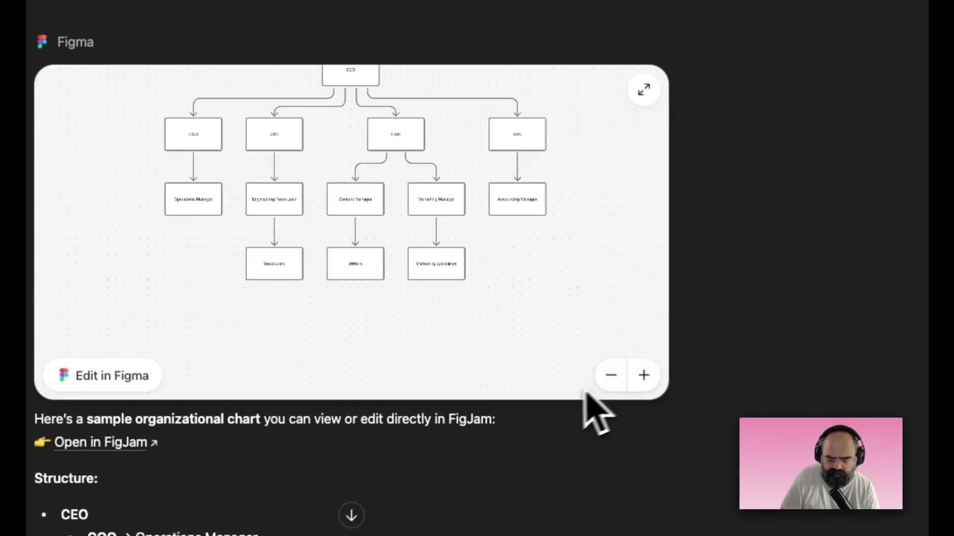
{"action": "left_click", "coordinate": [644, 377]}
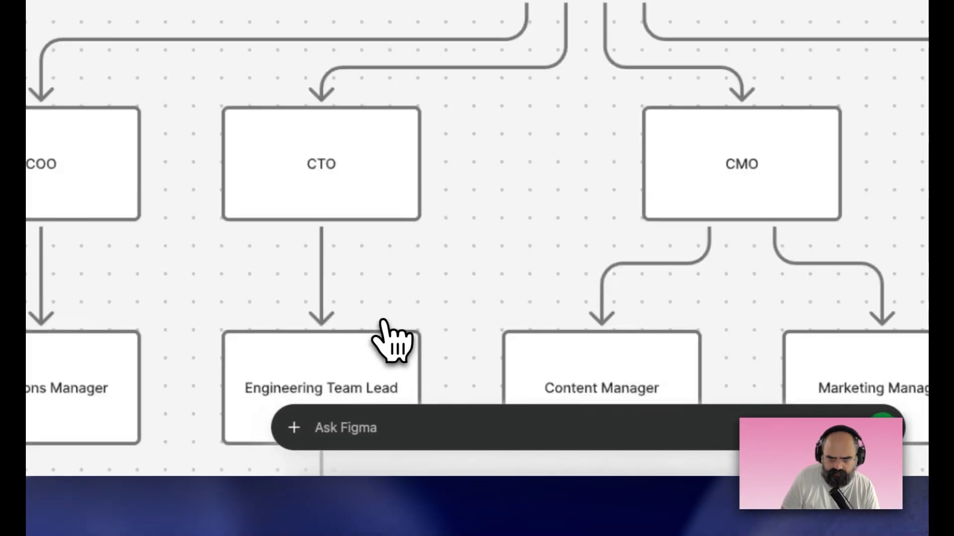
Send the follow-up 'Can you make this organization flatter' about the sample chart.
{"action": "scroll", "coordinate": [392, 343], "scroll_direction": "down", "scroll_amount": 6}
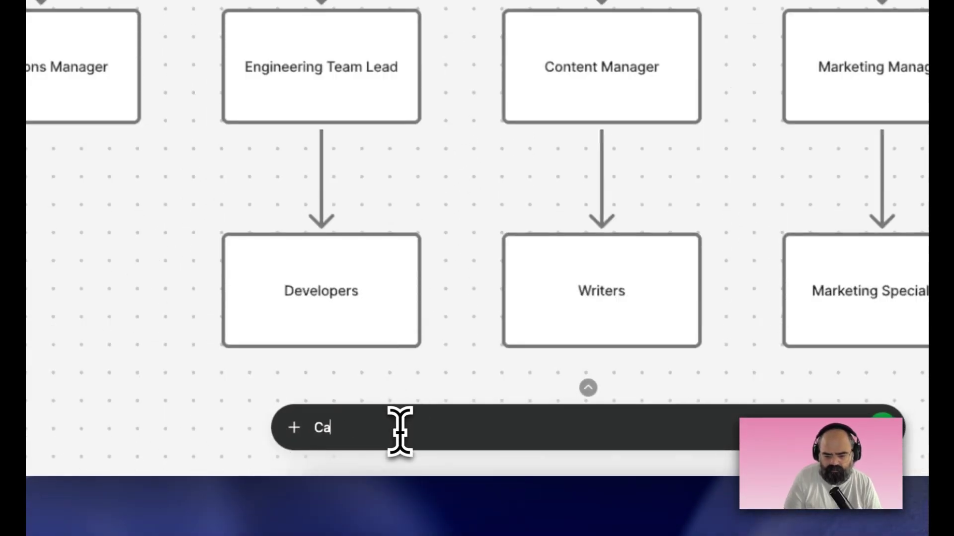
{"action": "type", "text": "make this organization fla"}
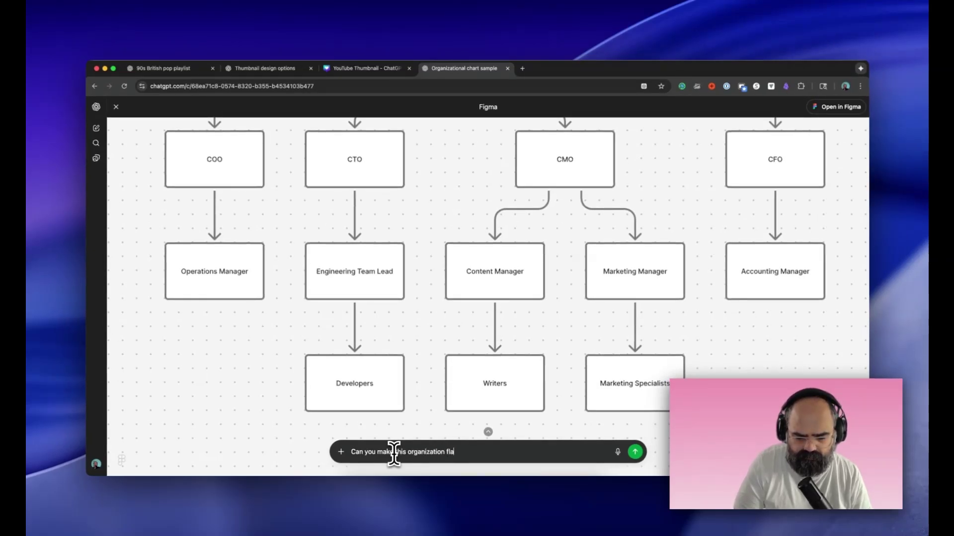
{"action": "type", "text": "r"}
{"action": "key", "text": "Return"}
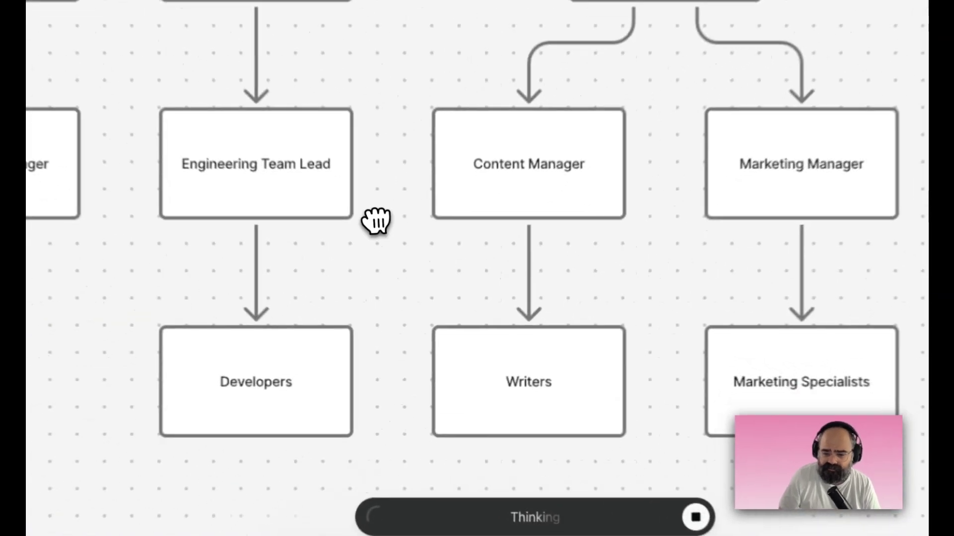
{"action": "scroll", "coordinate": [406, 301], "scroll_direction": "right", "scroll_amount": 3}
{"action": "scroll", "coordinate": [407, 301], "scroll_direction": "down", "scroll_amount": 3}
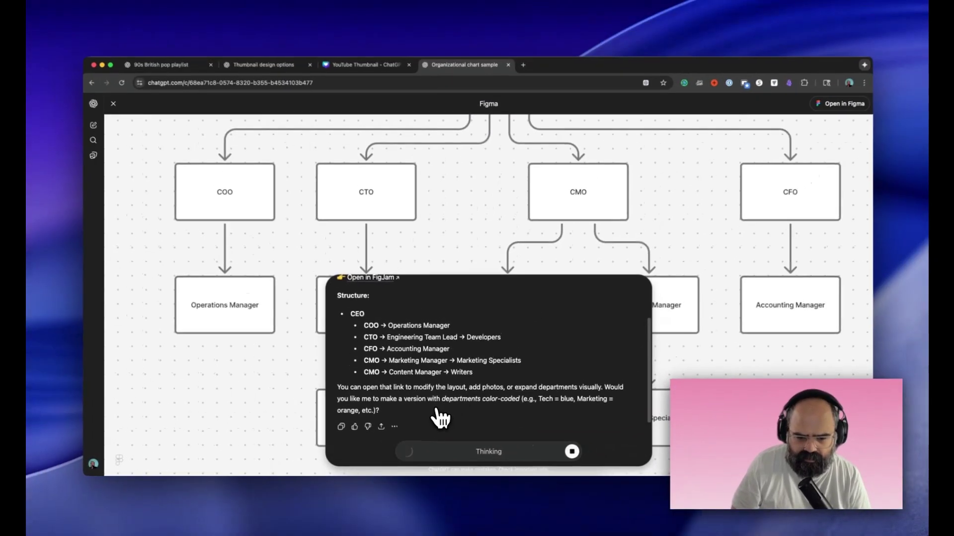
{"action": "scroll", "coordinate": [469, 387], "scroll_direction": "up", "scroll_amount": 3}
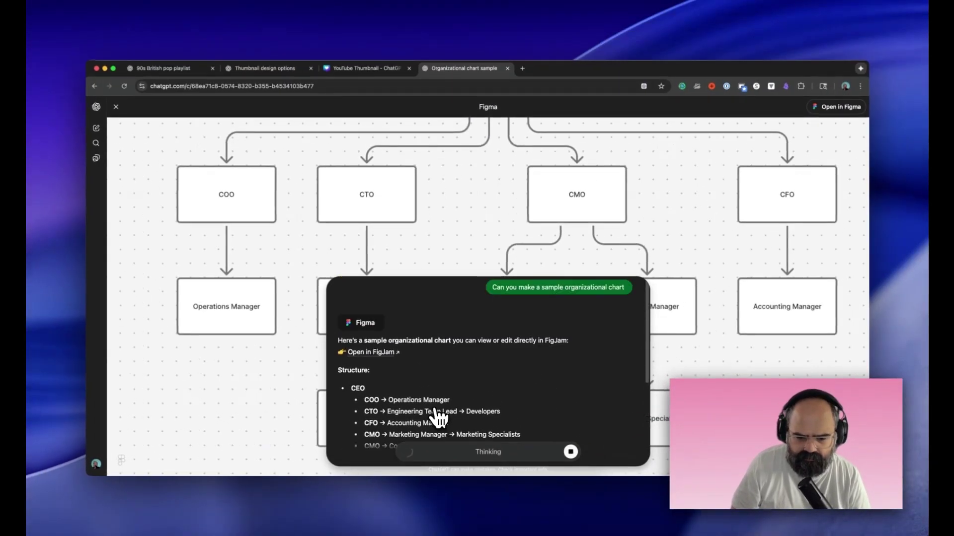
{"action": "scroll", "coordinate": [470, 388], "scroll_direction": "down", "scroll_amount": 3}
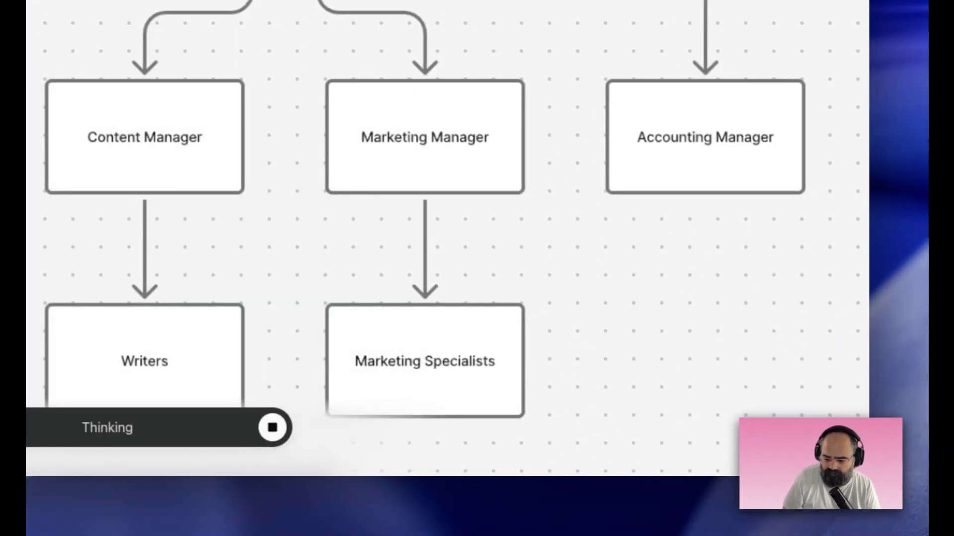
{"action": "scroll", "coordinate": [490, 323], "scroll_direction": "down", "scroll_amount": 3}
{"action": "left_click_drag", "start_coordinate": [490, 324], "coordinate": [298, 315]}
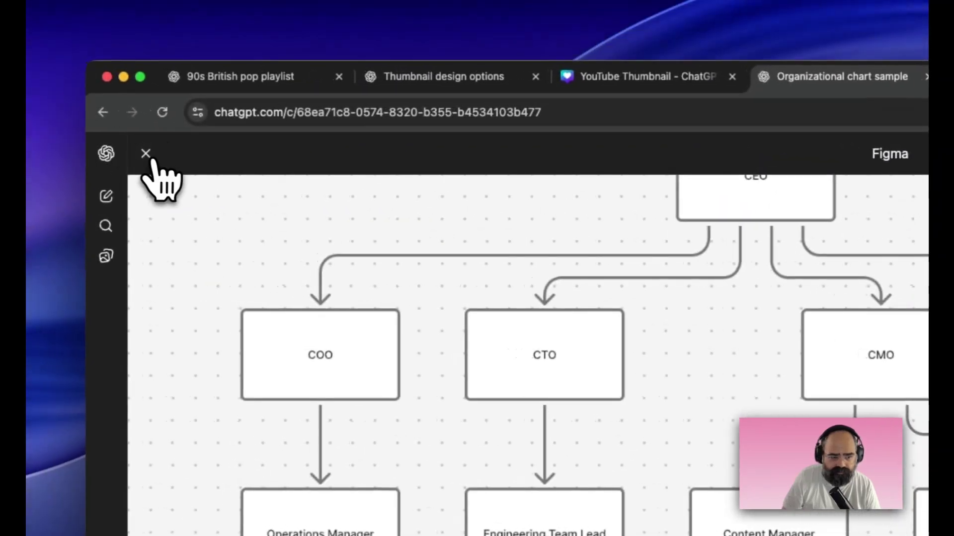
Close the enlarged chart, peek at the thumbnail and playlist chats, and return to the org chart chat.
{"action": "left_click", "coordinate": [145, 151]}
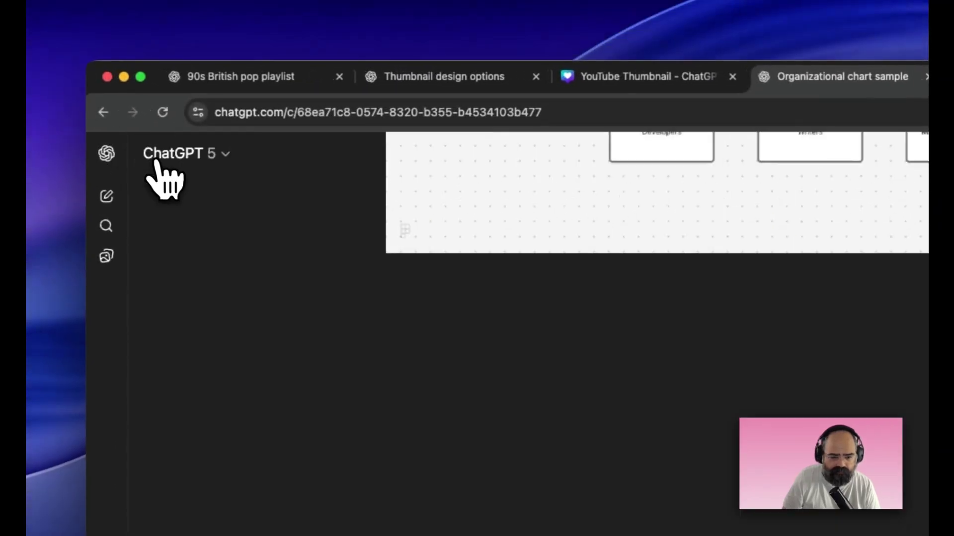
{"action": "scroll", "coordinate": [607, 372], "scroll_direction": "up", "scroll_amount": 10}
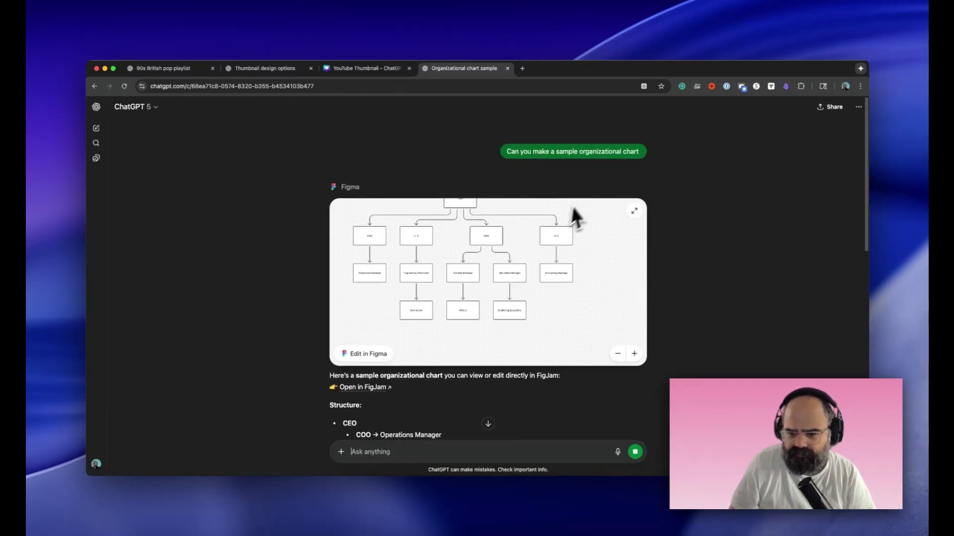
{"action": "left_click", "coordinate": [272, 69]}
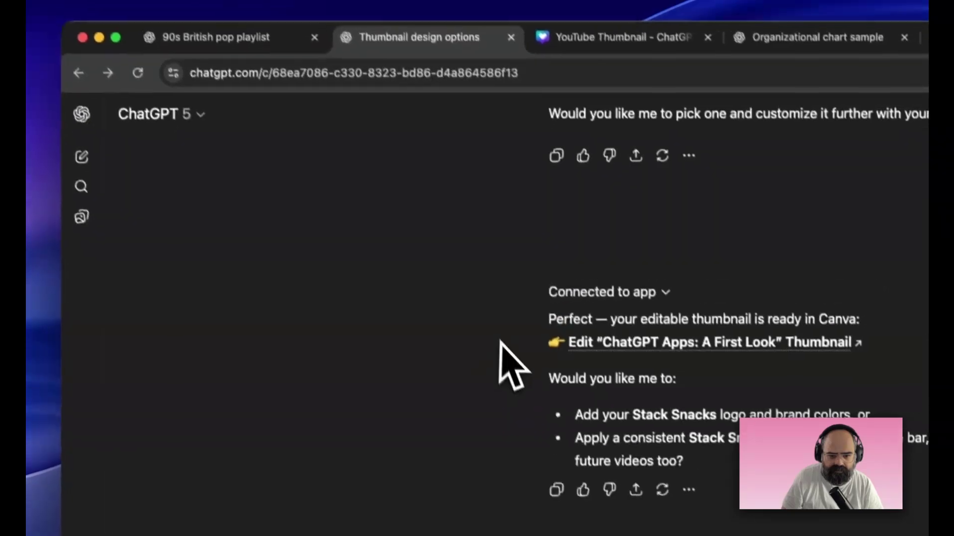
{"action": "left_click", "coordinate": [181, 26]}
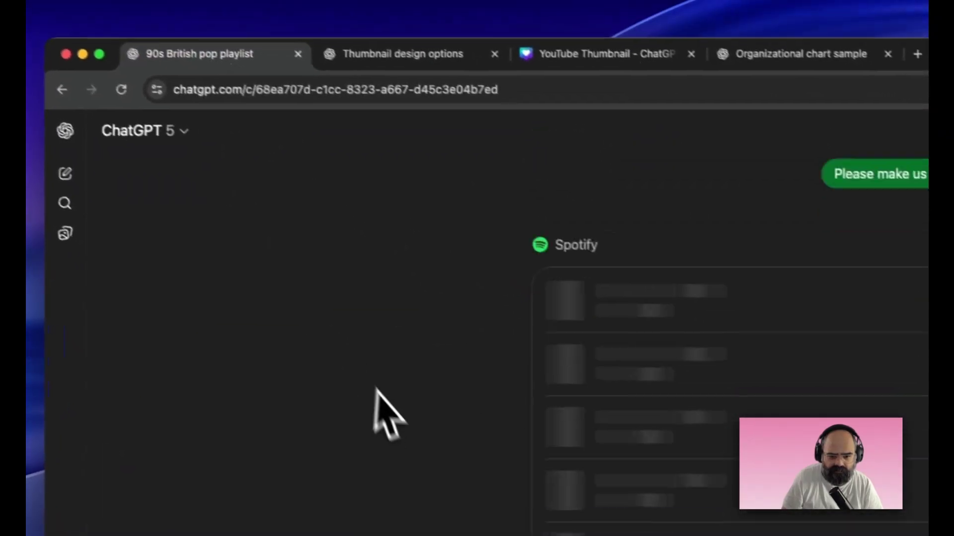
{"action": "left_click", "coordinate": [800, 53]}
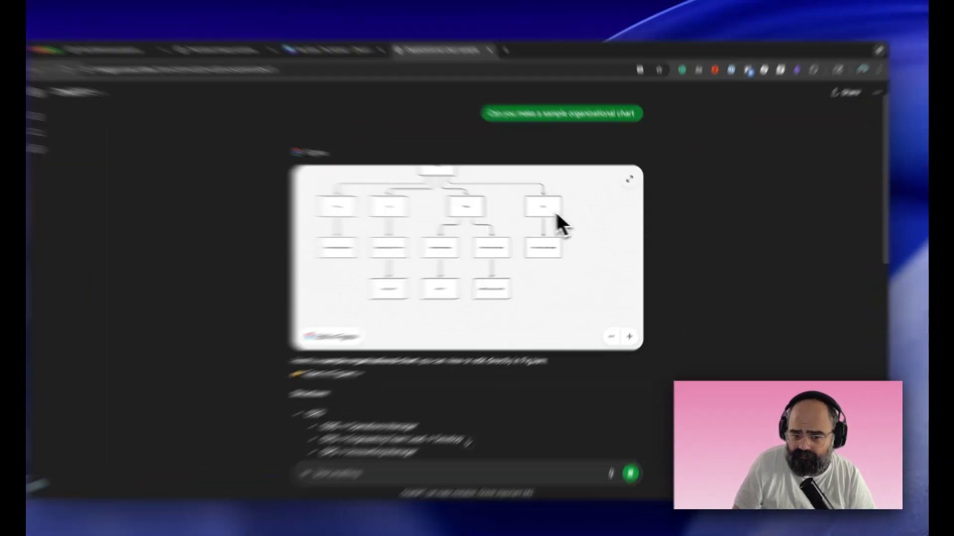
Recentre the sample org chart preview within its Figma card and open it full-screen.
{"action": "left_click_drag", "start_coordinate": [568, 224], "coordinate": [549, 245]}
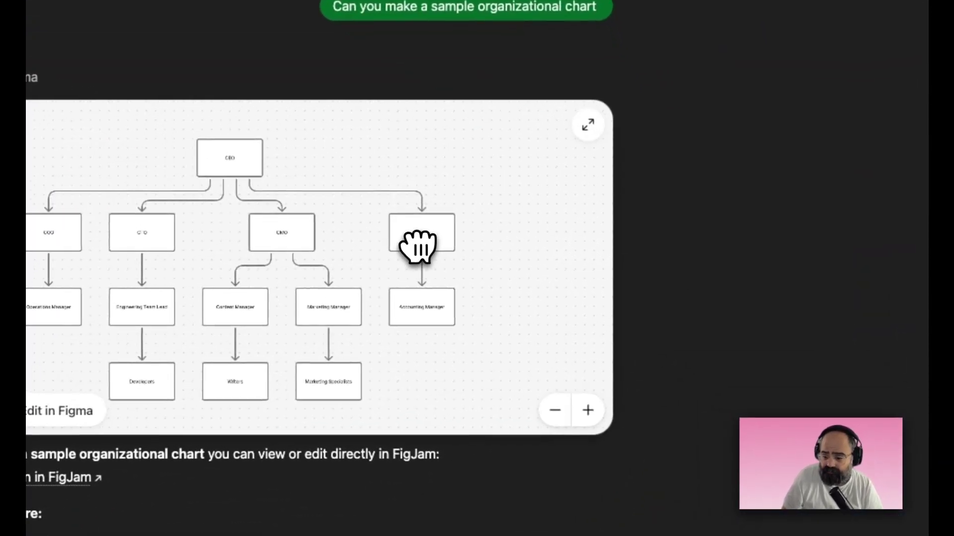
{"action": "left_click_drag", "start_coordinate": [417, 246], "coordinate": [462, 227]}
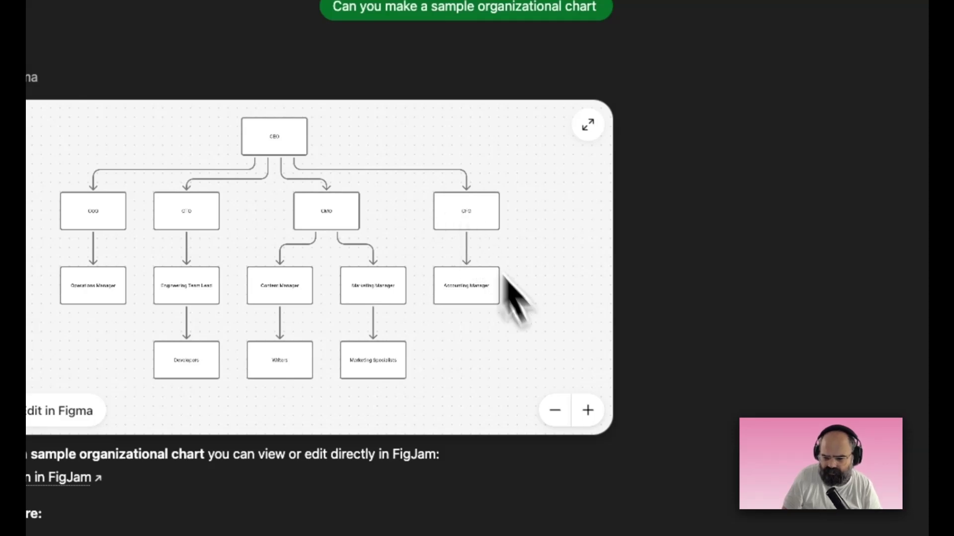
{"action": "left_click", "coordinate": [588, 124]}
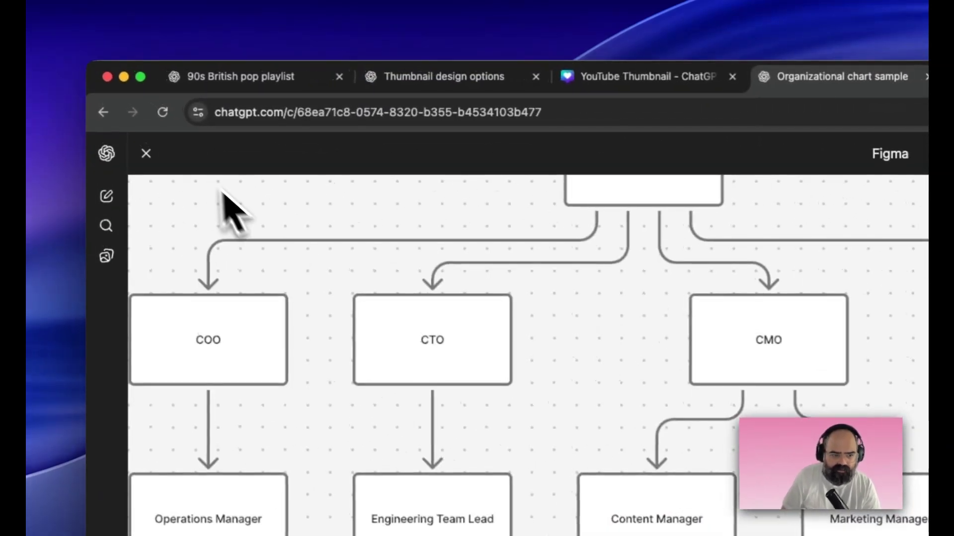
Pan the enlarged org chart to show the CEO, reopen it once, and close the full-screen view.
{"action": "left_click_drag", "start_coordinate": [186, 294], "coordinate": [311, 356]}
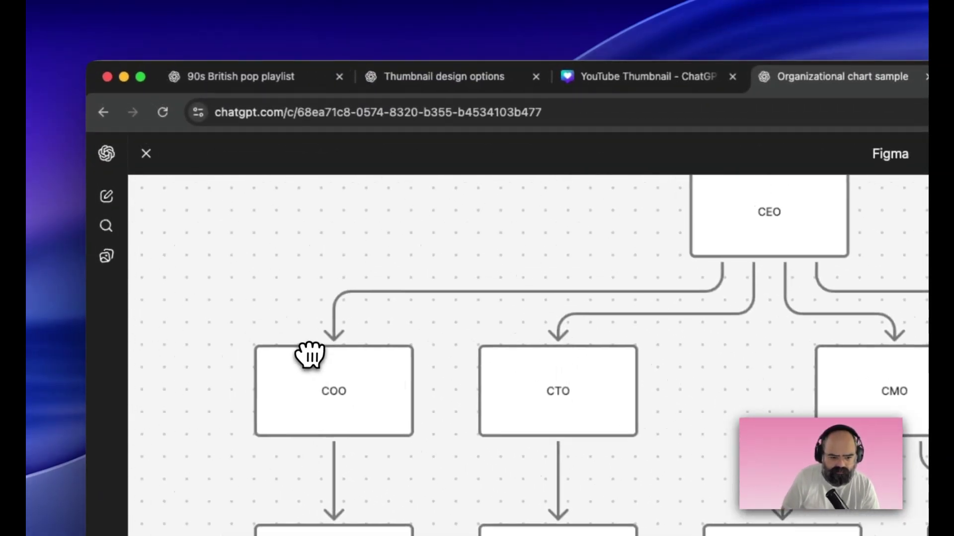
{"action": "left_click", "coordinate": [146, 153]}
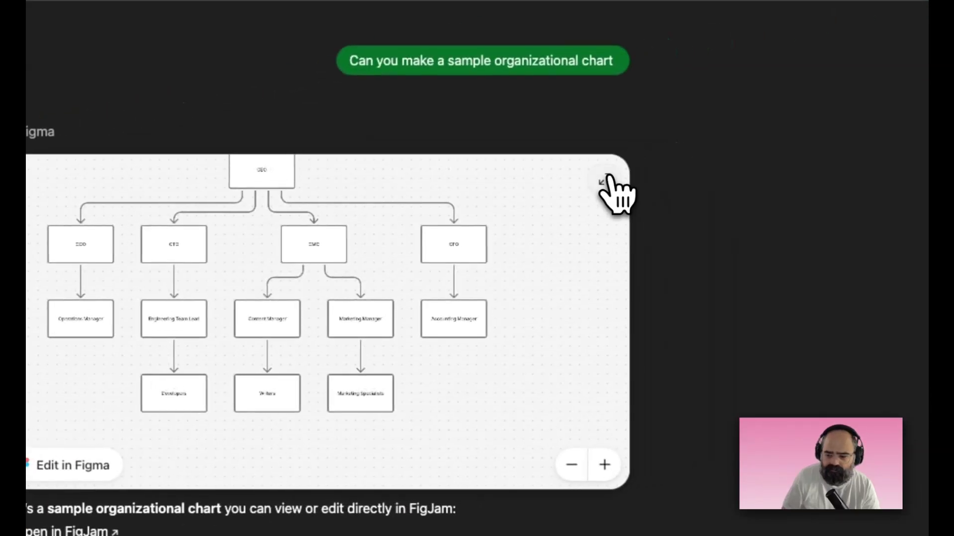
{"action": "left_click", "coordinate": [607, 180]}
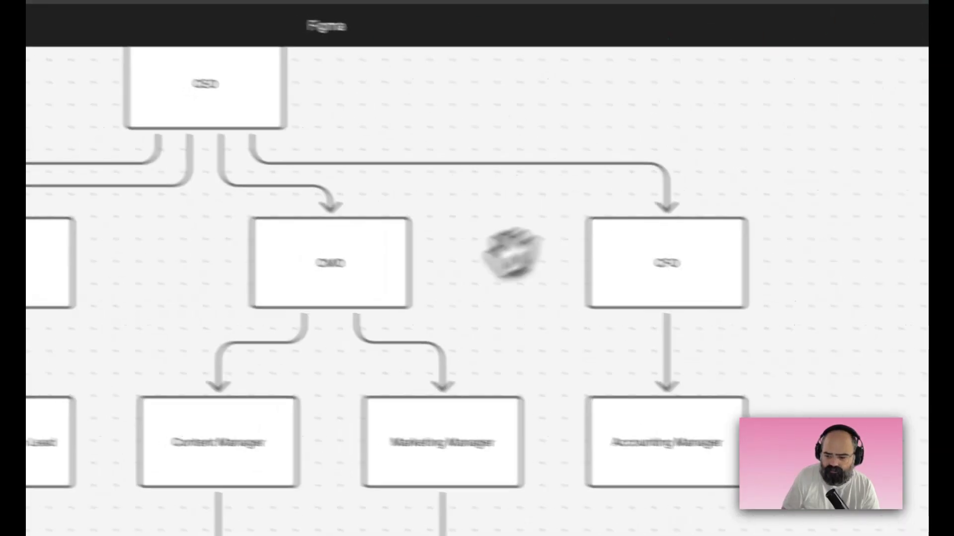
{"action": "left_click_drag", "start_coordinate": [482, 320], "coordinate": [638, 308]}
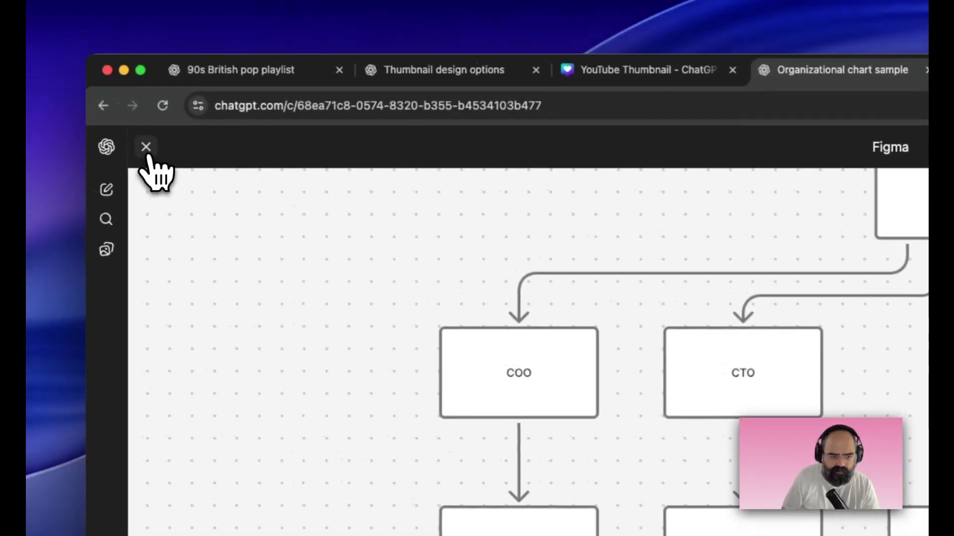
{"action": "left_click", "coordinate": [112, 142]}
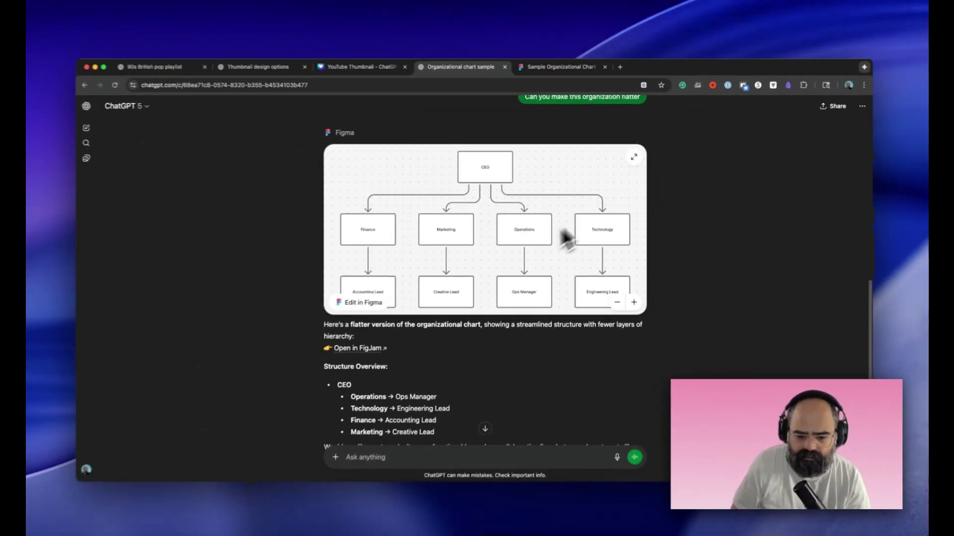
Find the flatter chart with Finance, Marketing, Operations and Technology under the CEO and enlarge it.
{"action": "scroll", "coordinate": [547, 248], "scroll_direction": "down", "scroll_amount": 3}
{"action": "scroll", "coordinate": [518, 278], "scroll_direction": "up", "scroll_amount": 10}
{"action": "scroll", "coordinate": [518, 278], "scroll_direction": "down", "scroll_amount": 10}
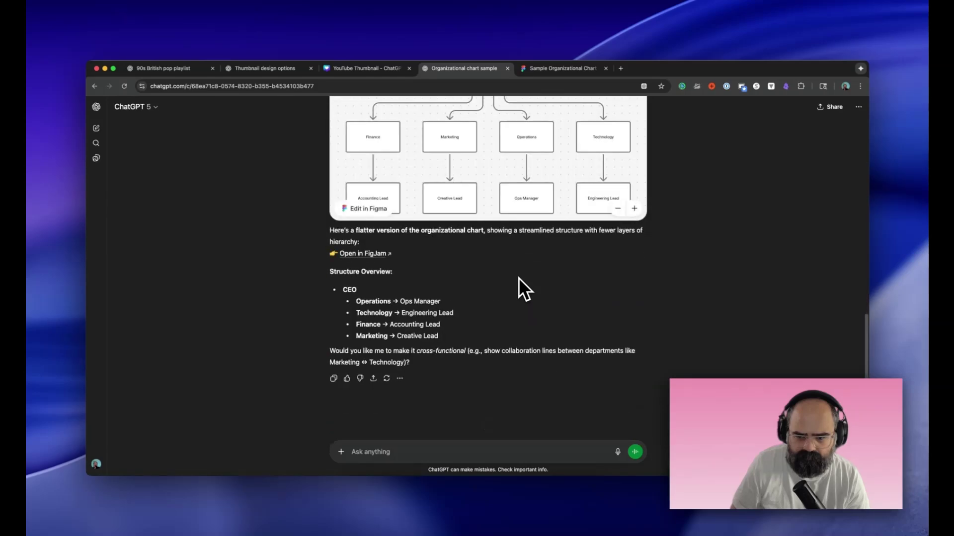
{"action": "scroll", "coordinate": [621, 171], "scroll_direction": "up", "scroll_amount": 1}
{"action": "scroll", "coordinate": [623, 167], "scroll_direction": "up", "scroll_amount": 2}
{"action": "left_click", "coordinate": [630, 146]}
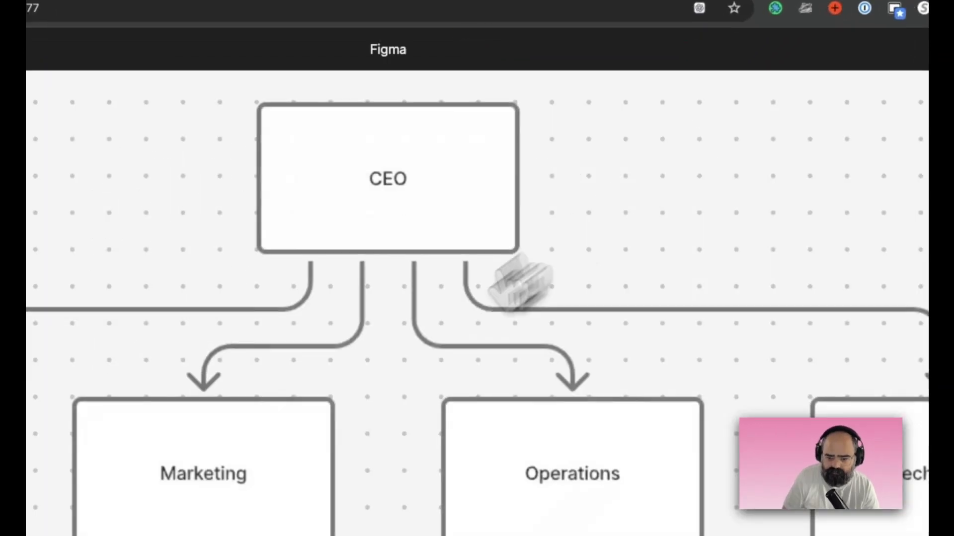
{"action": "scroll", "coordinate": [284, 380], "scroll_direction": "down", "scroll_amount": 10}
{"action": "scroll", "coordinate": [283, 300], "scroll_direction": "up", "scroll_amount": 12}
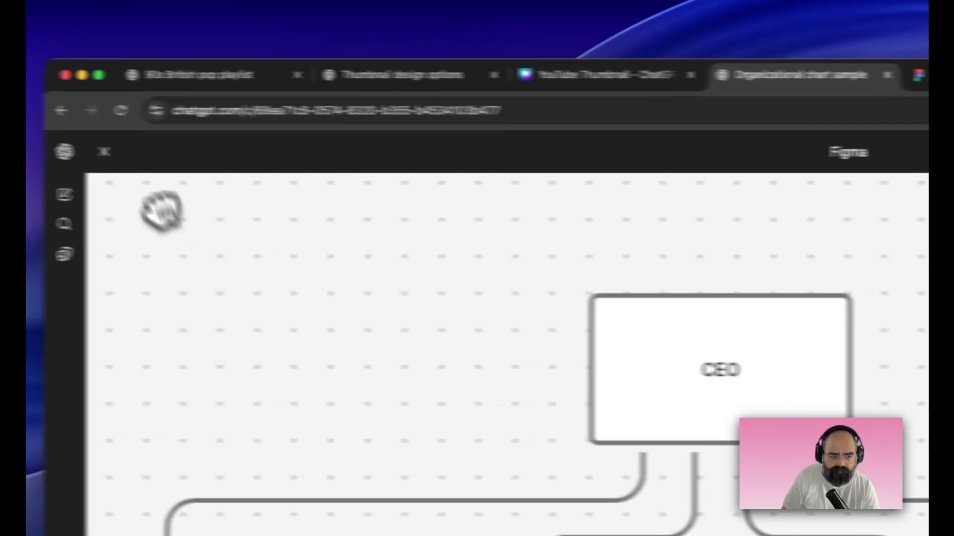
Close the enlarged flatter chart and nudge the inline preview slightly to the right.
{"action": "left_click", "coordinate": [104, 152]}
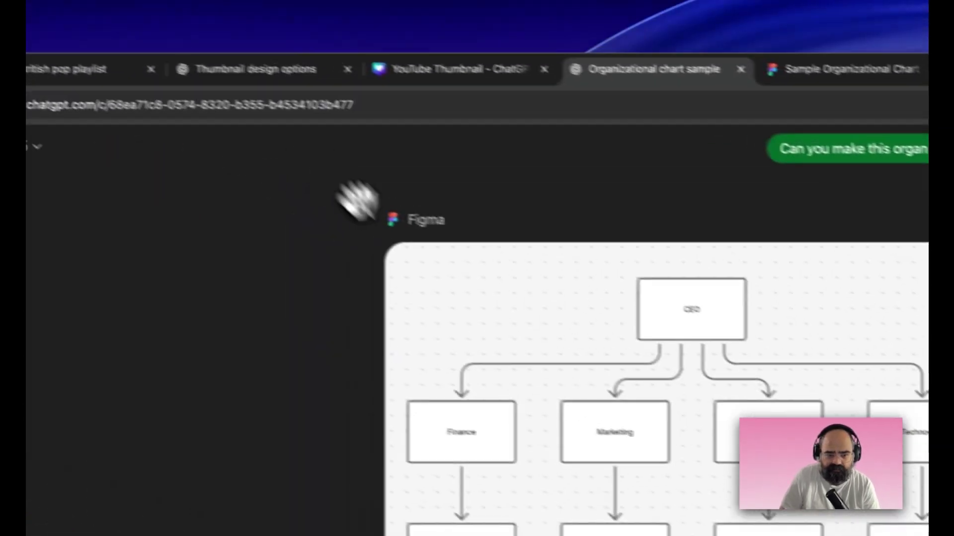
{"action": "left_click_drag", "start_coordinate": [470, 312], "coordinate": [553, 334]}
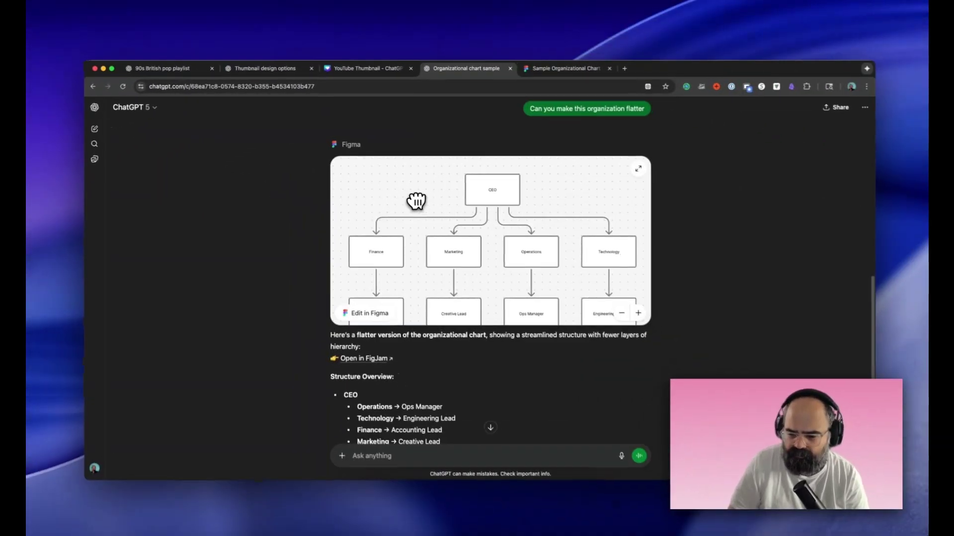